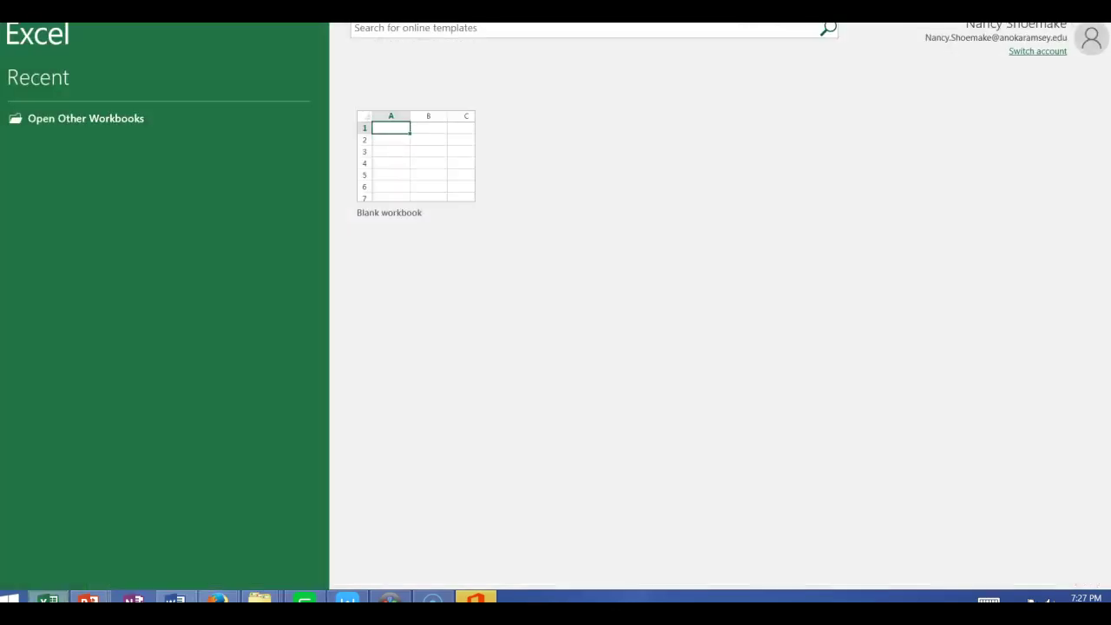
- Create a blank workbook and rename its worksheet as Chapter 1 Ex 4-1
click(582, 345)
click(452, 153)
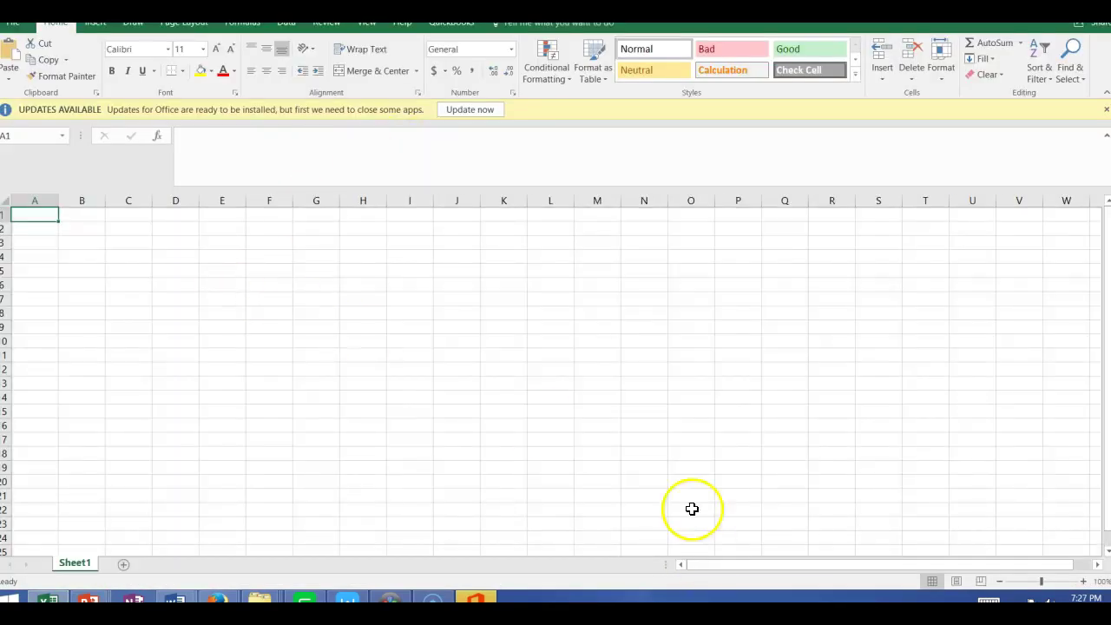
click(1083, 580)
click(1083, 580)
click(1083, 581)
click(1083, 580)
click(1083, 580)
click(1083, 581)
click(1083, 581)
click(1083, 581)
click(1083, 581)
click(74, 563)
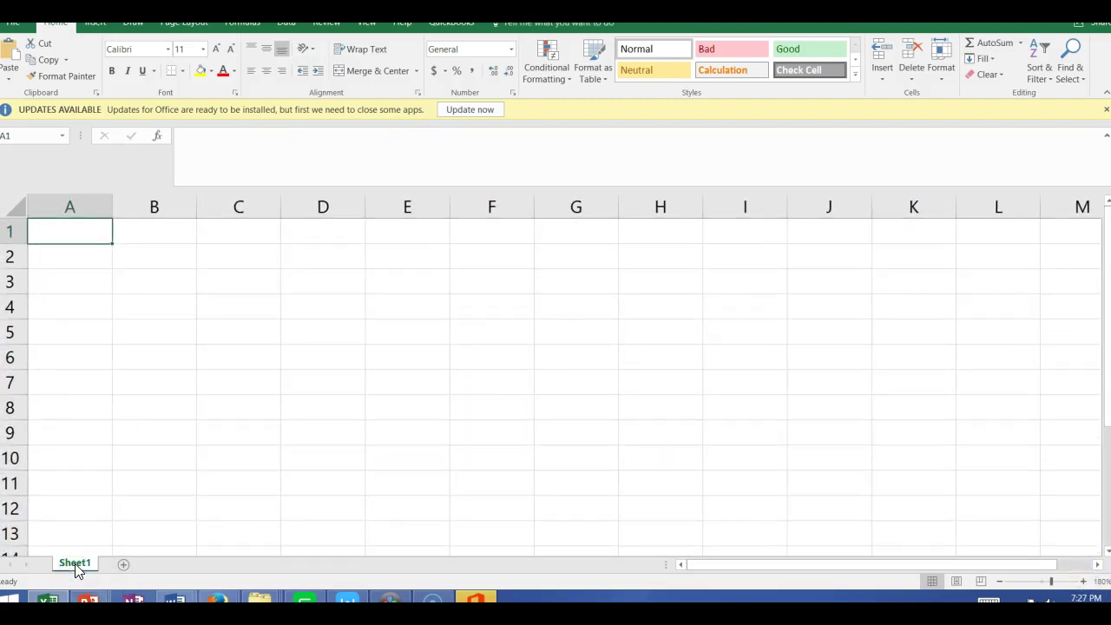
double_click(75, 564)
text(Chapter 1 Ex 4-1)
- Enter the heading Revenues in cell B2 and widen column B slightly
click(141, 246)
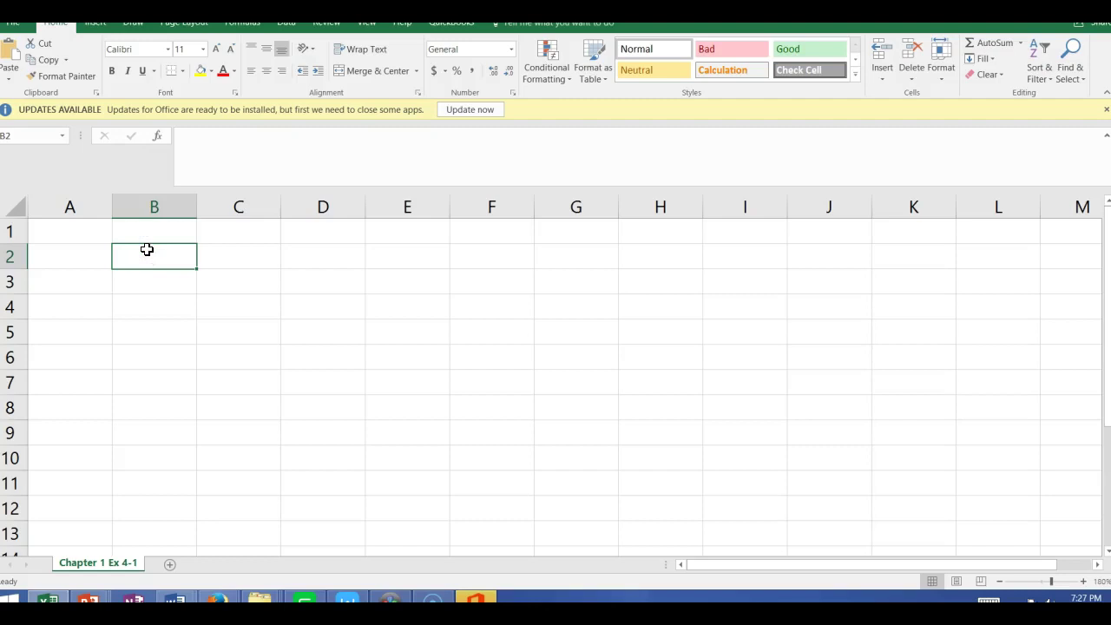
text(Revenues)
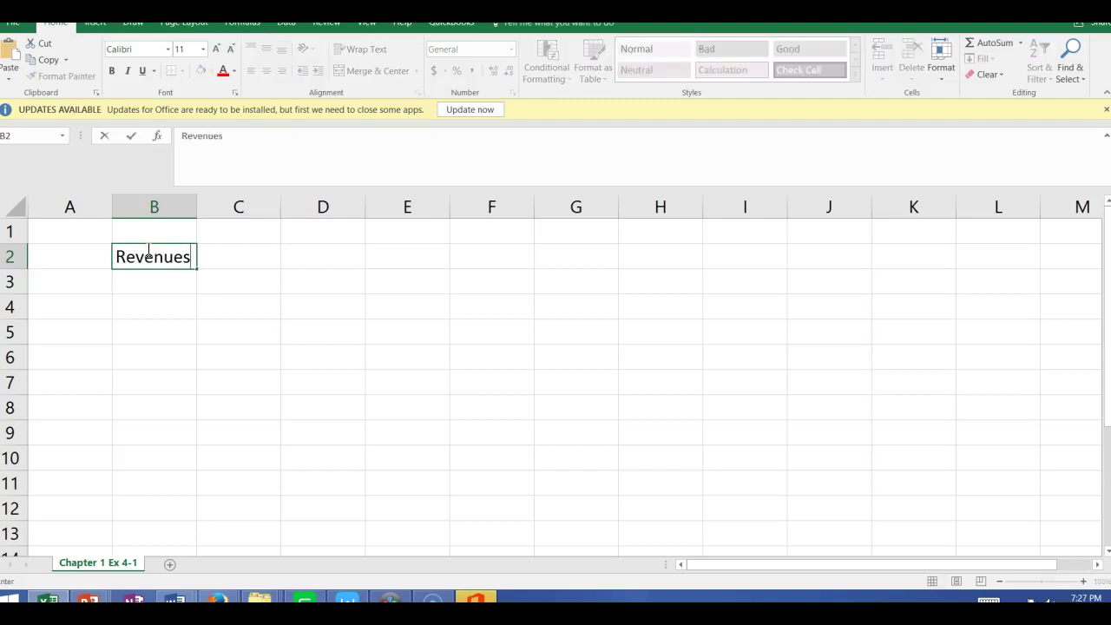
click(194, 211)
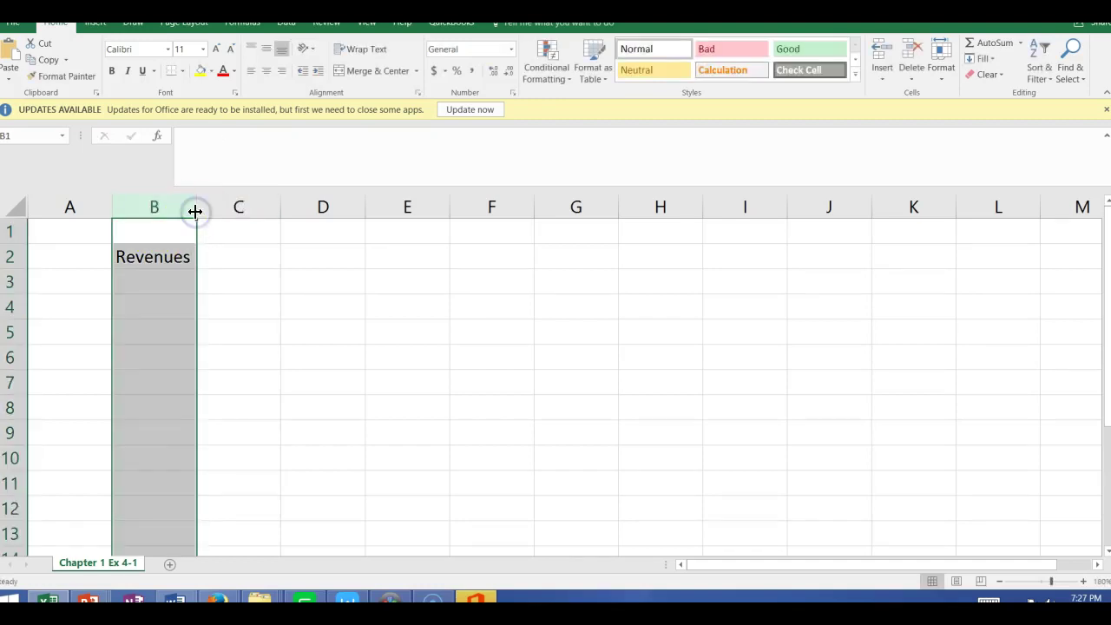
drag(195, 211, 220, 218)
- Complete the net income equation headings in C2 through F2 with minus, Expenses, = and Net Income
click(252, 256)
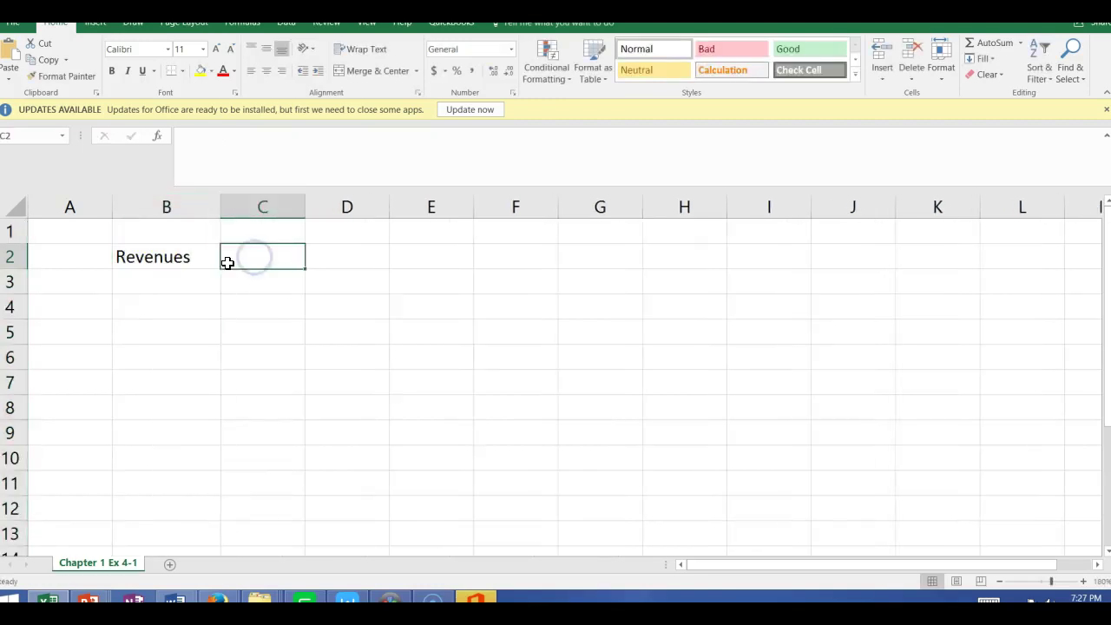
text(minus)
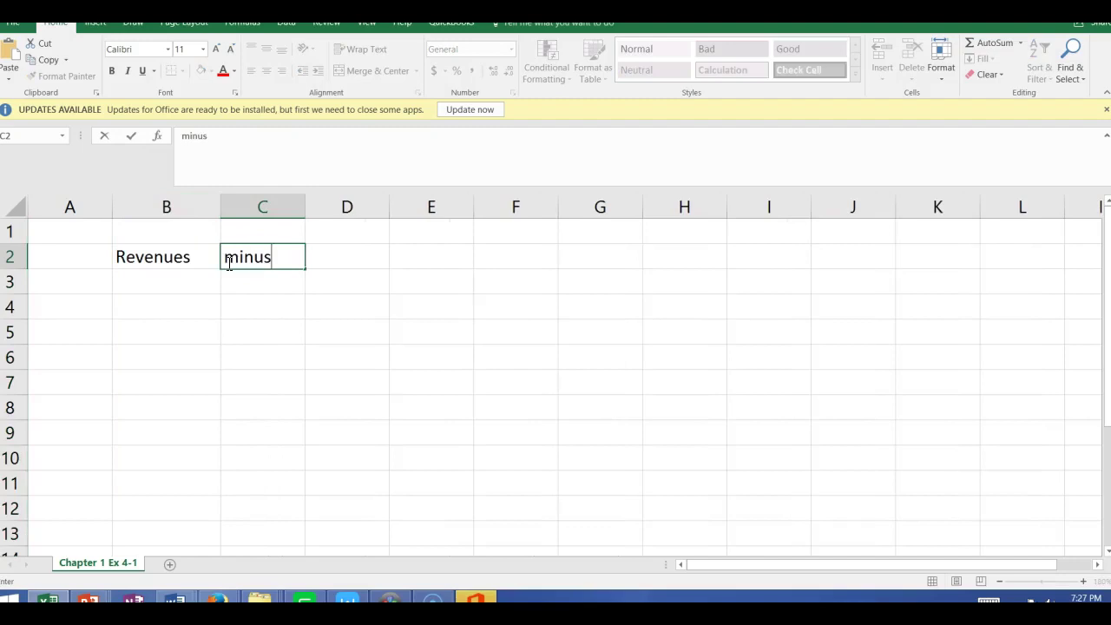
key(Tab)
text(Expense)
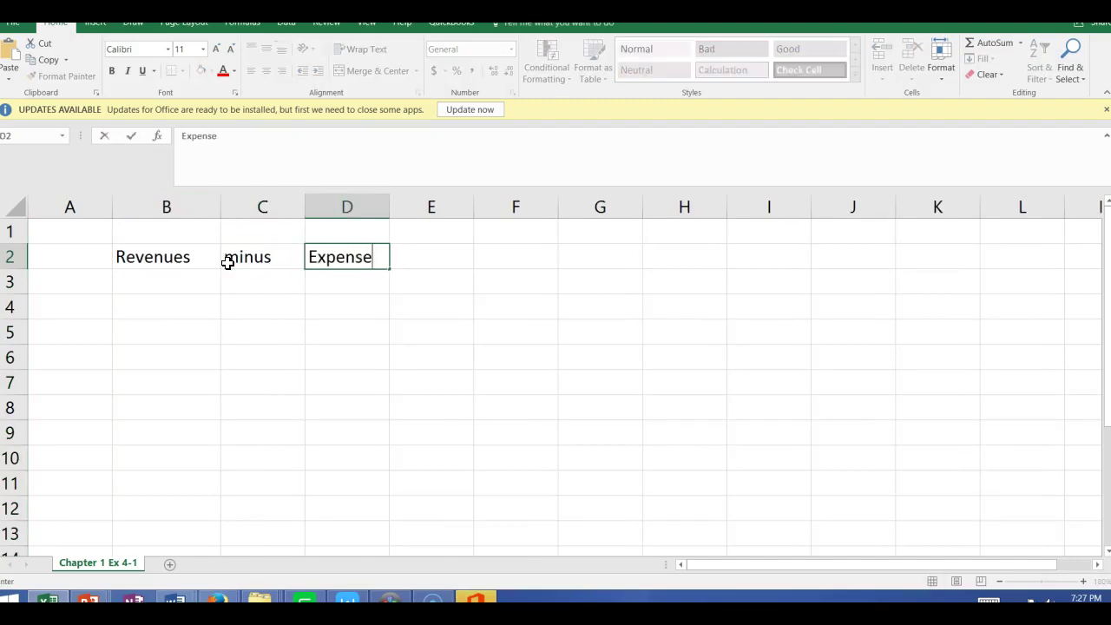
text(s)
key(Tab)
text(=)
key(Tab)
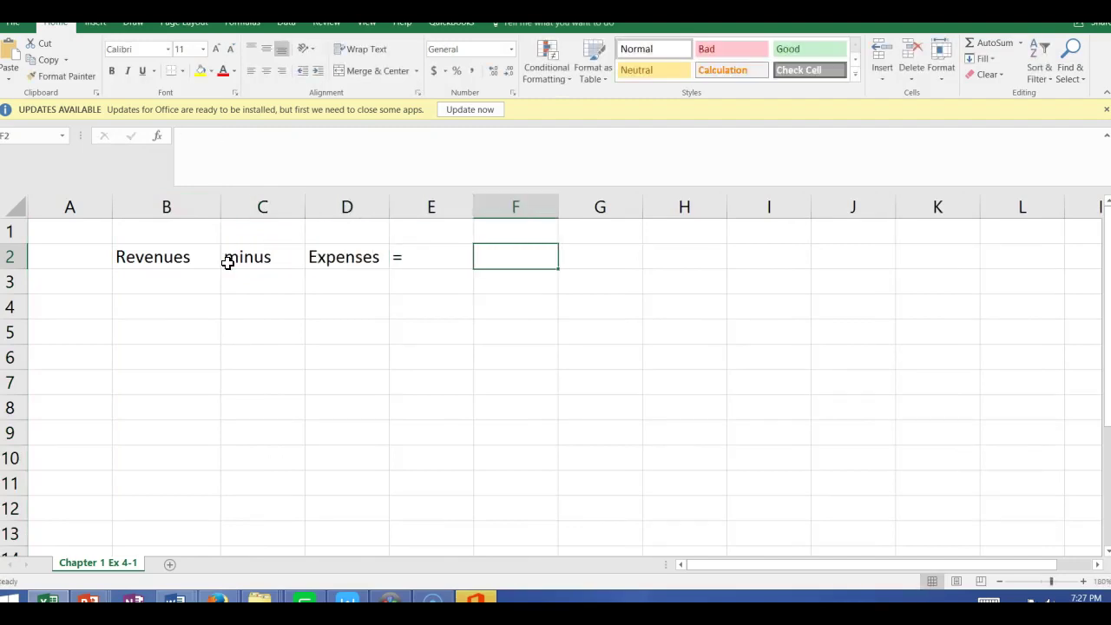
text(Net Income)
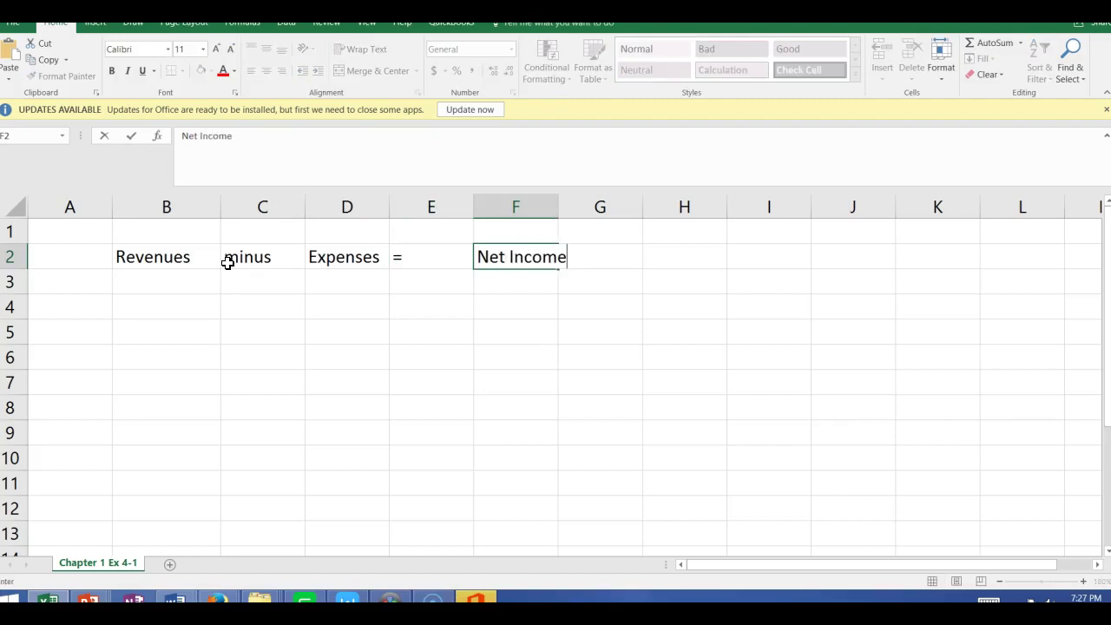
- Fill B3 through F3 below the headings with 14,000, -, 9,000, = and $5,000
click(168, 278)
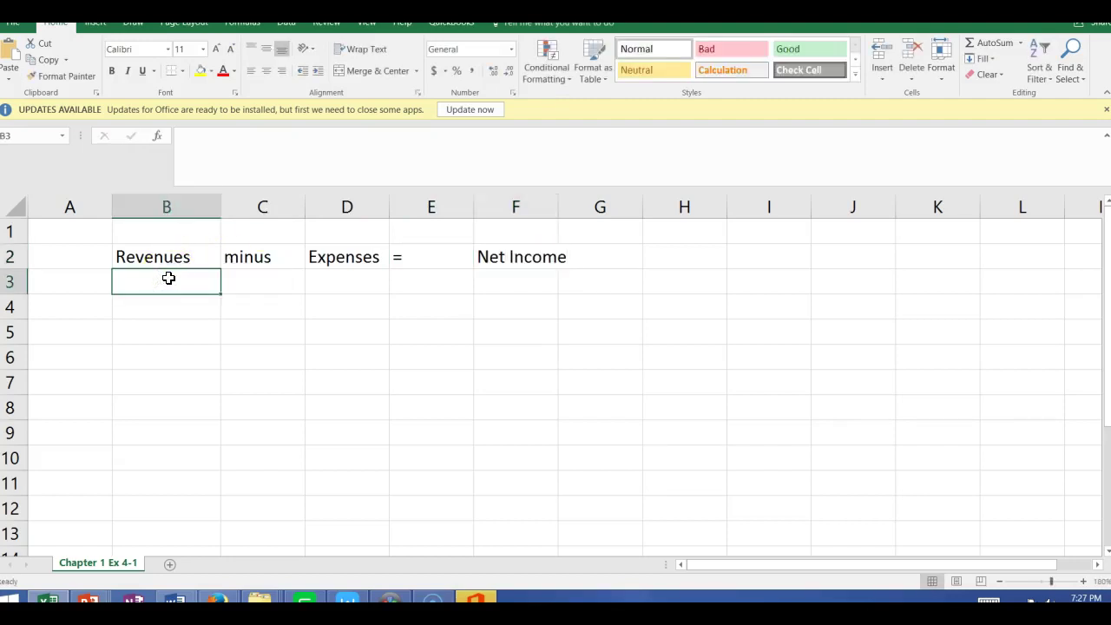
double_click(169, 278)
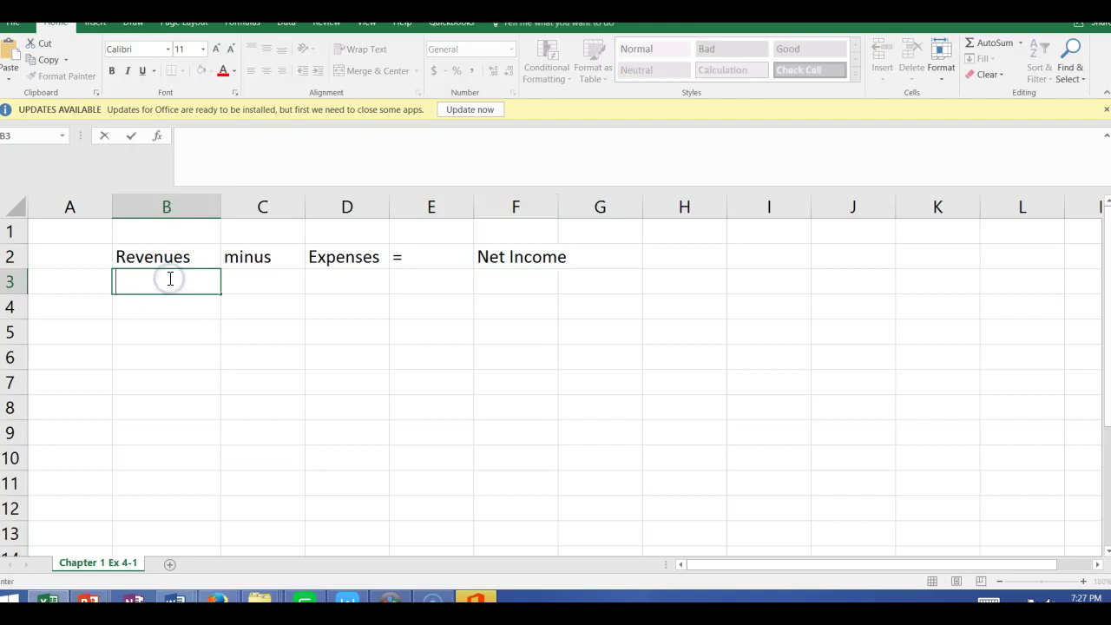
text(14,000)
key(Tab)
text(-)
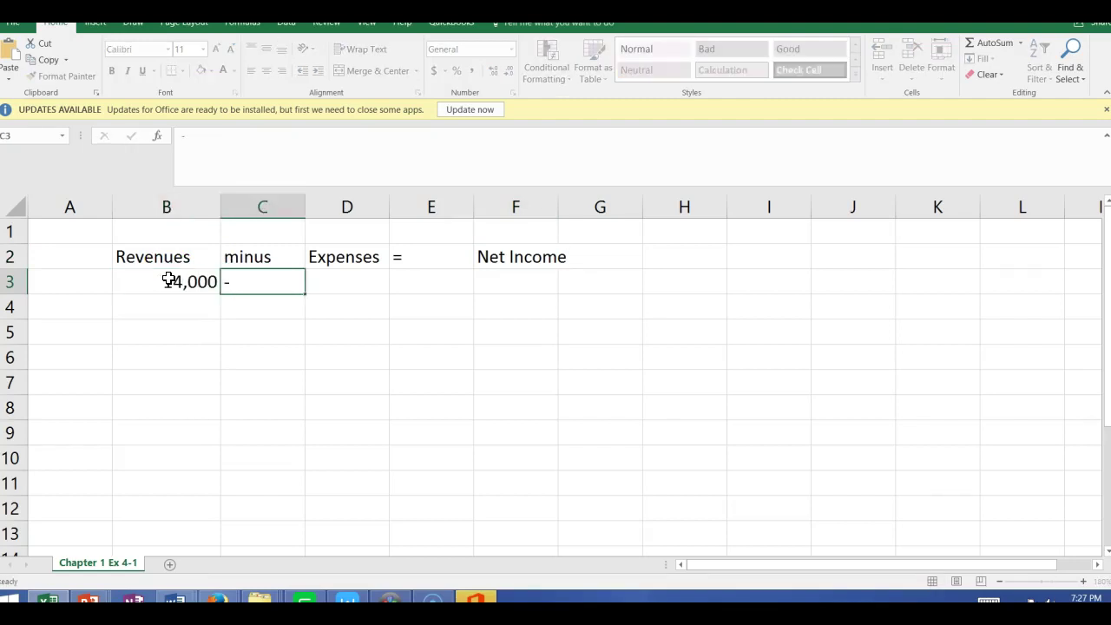
key(Tab)
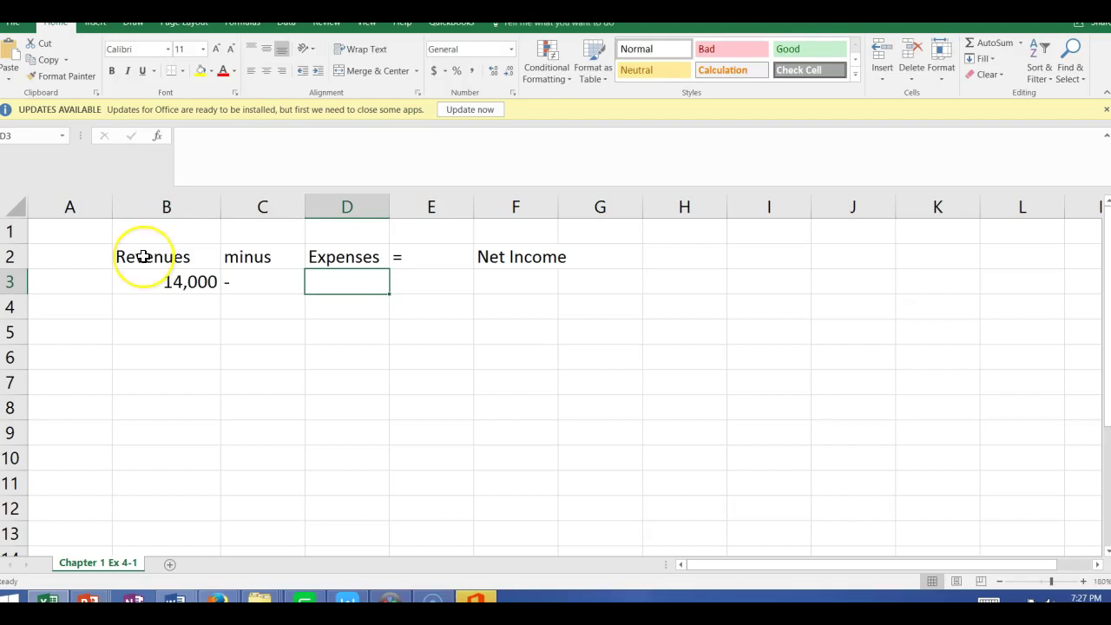
text(9,000)
key(Tab)
text(=)
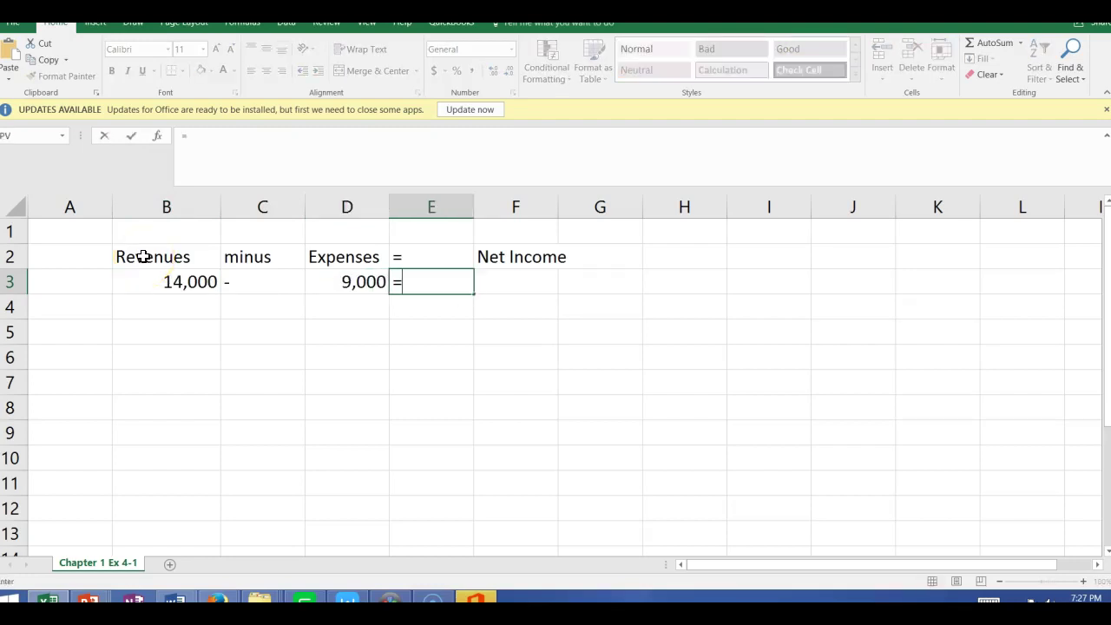
key(Tab)
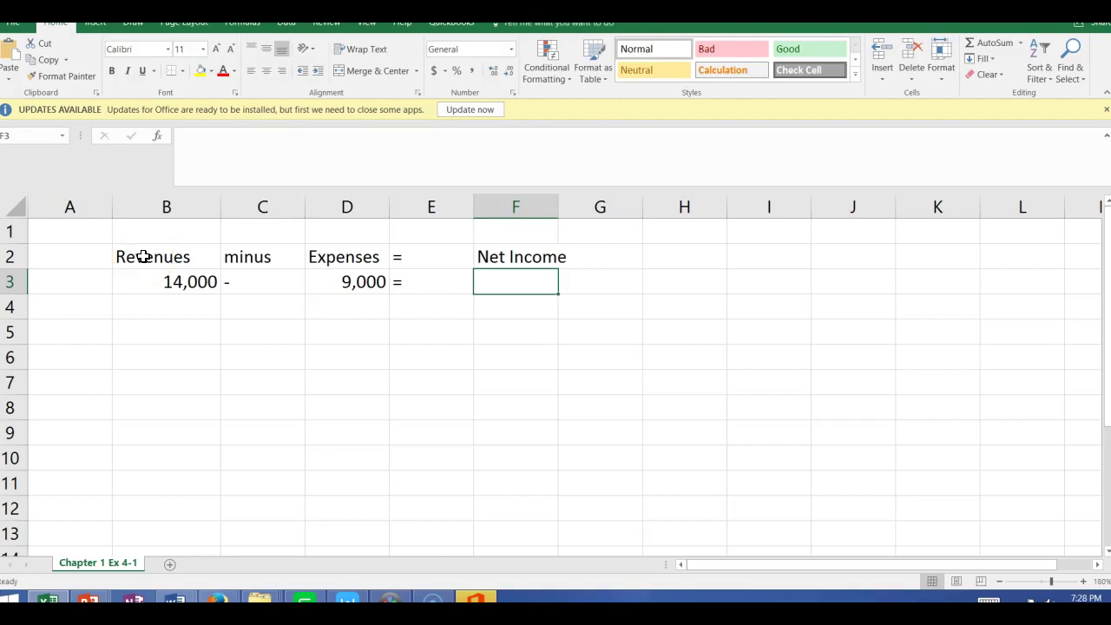
text($5,000)
key(Return)
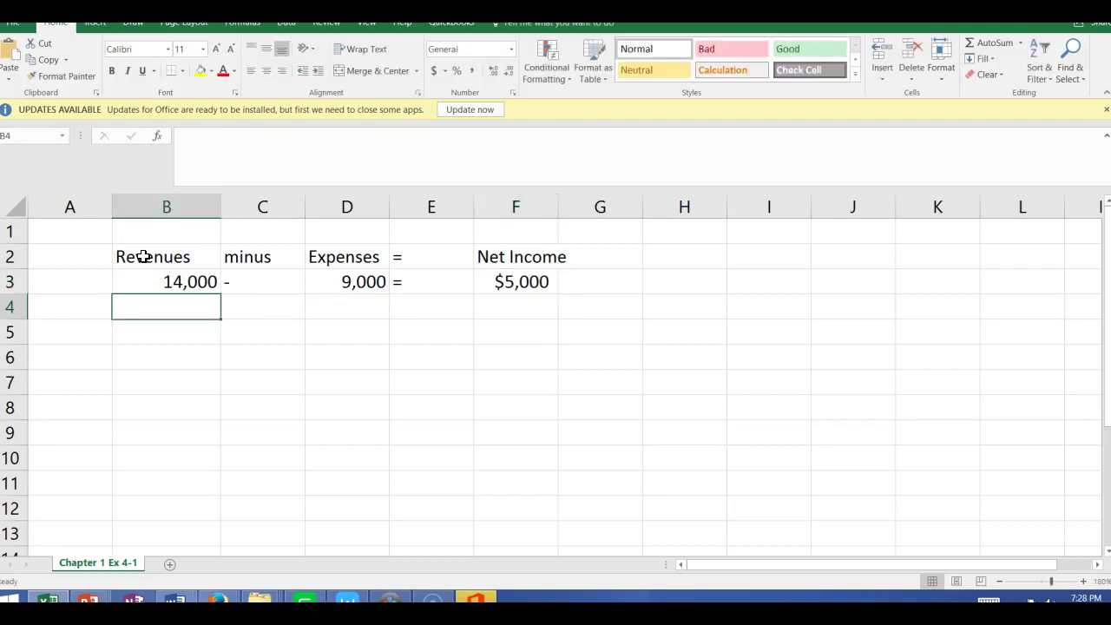
- Enter the headings Assets, minus and Liabilities in cells B5 through D5
click(131, 334)
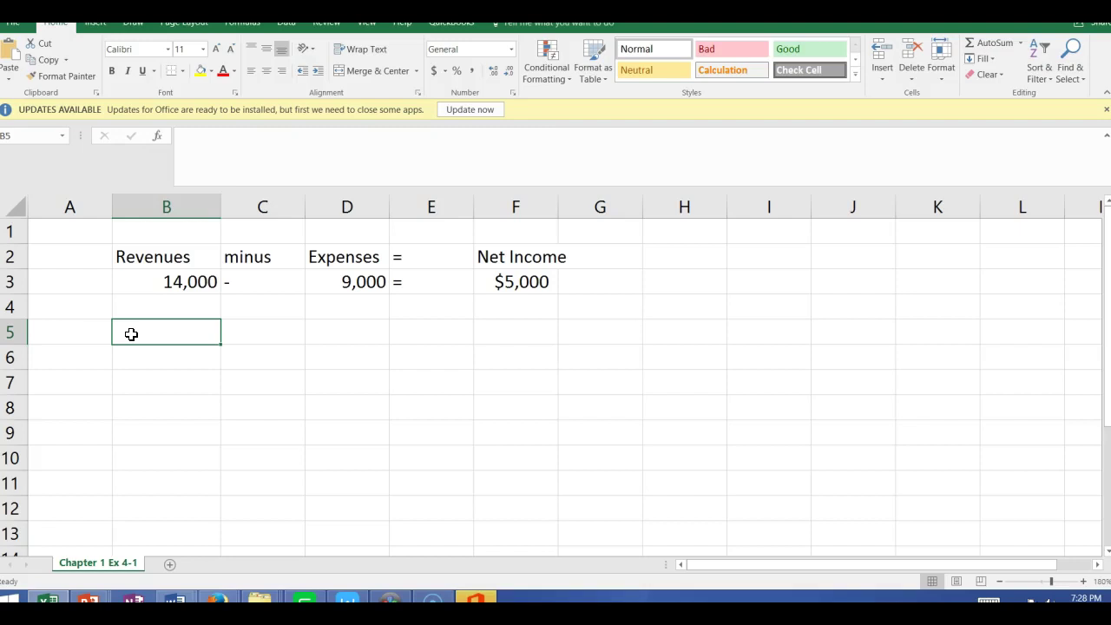
text(Assets)
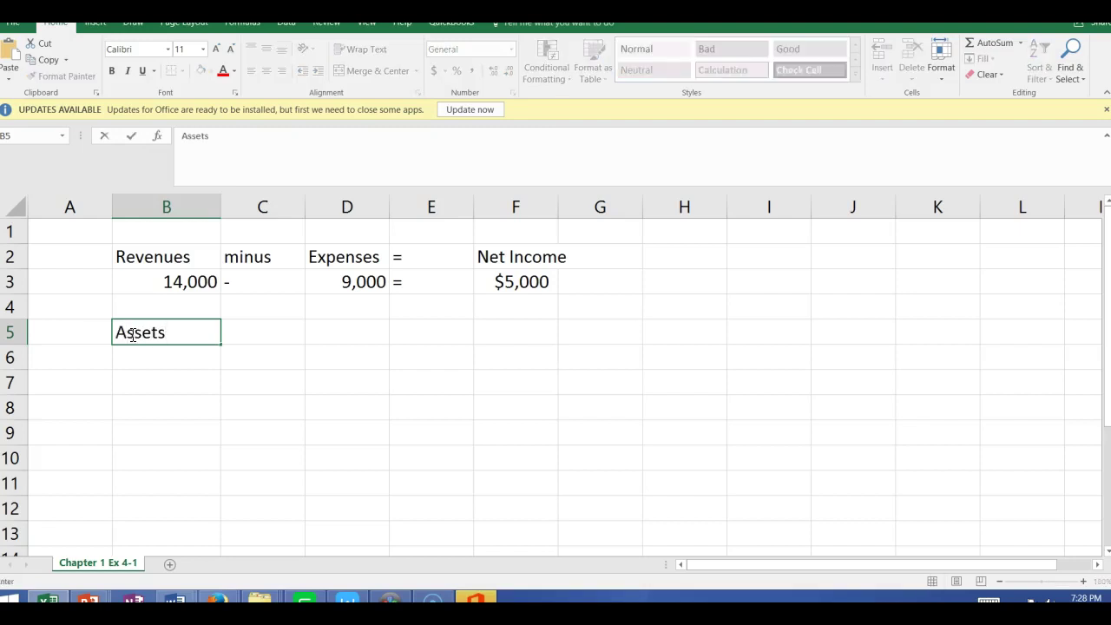
key(Tab)
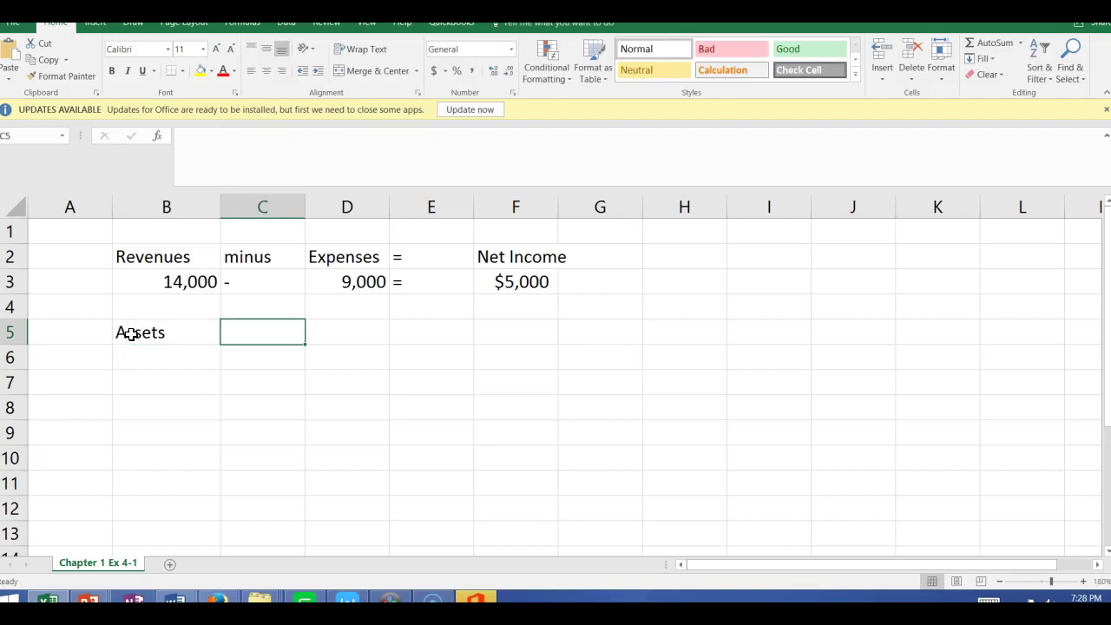
text(minus)
key(Tab)
text(Liabilities)
- Enter a plain = sign in cell E5 and the heading SE in F5
key(Tab)
text(=)
key(Tab)
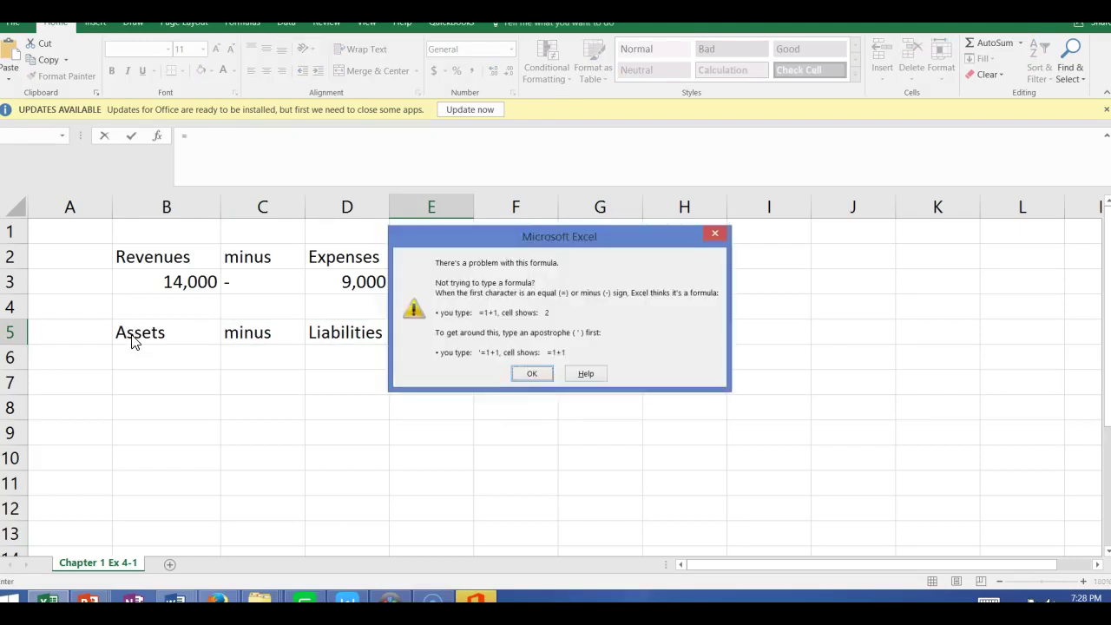
click(532, 373)
click(526, 330)
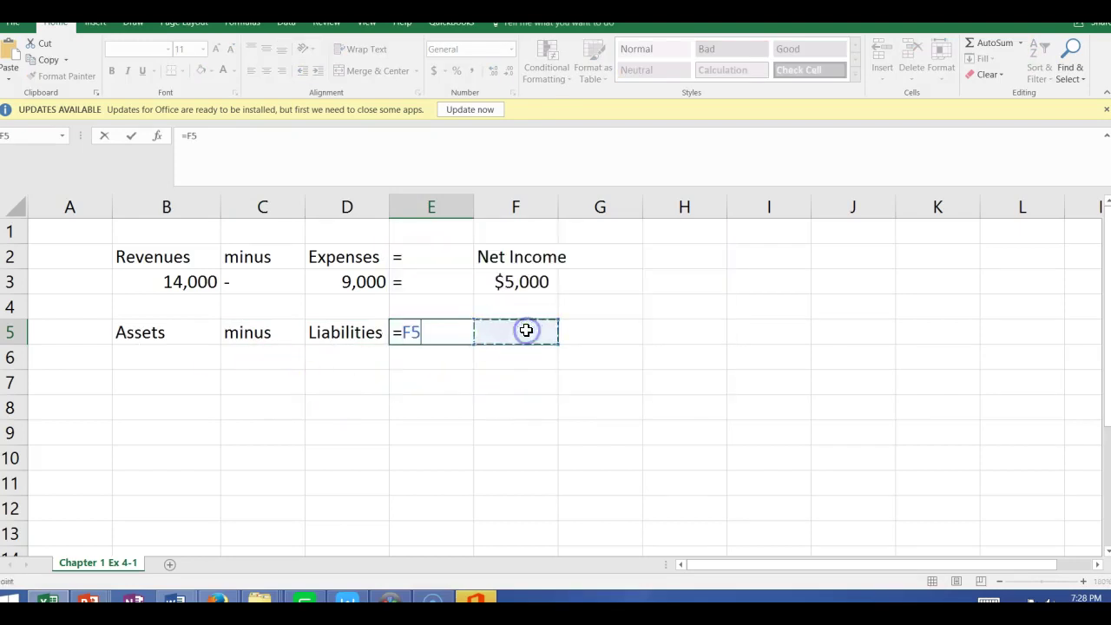
click(459, 325)
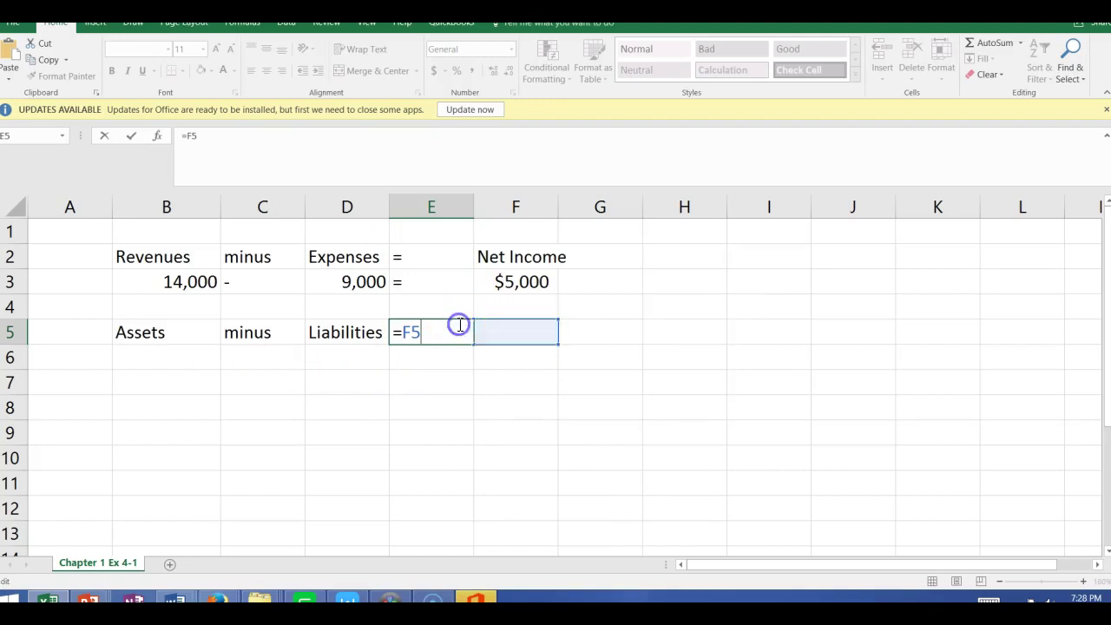
key(BackSpace)
key(BackSpace)
key(Tab)
text(SE)
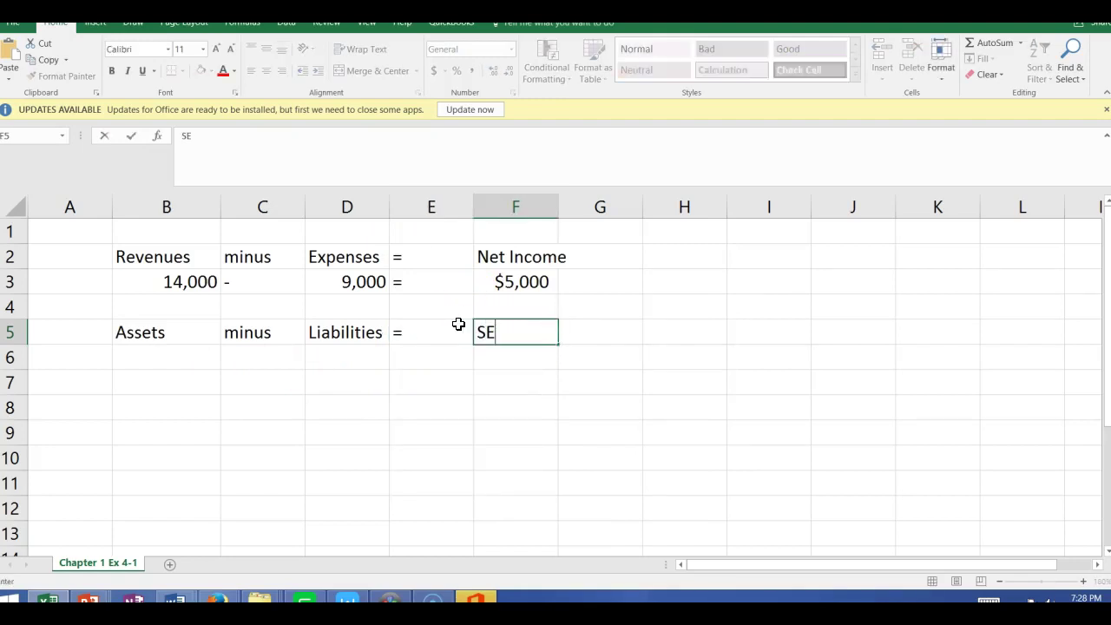
- Enter the assets amount as 50,000, with the thousands comma, in cell B6
click(167, 361)
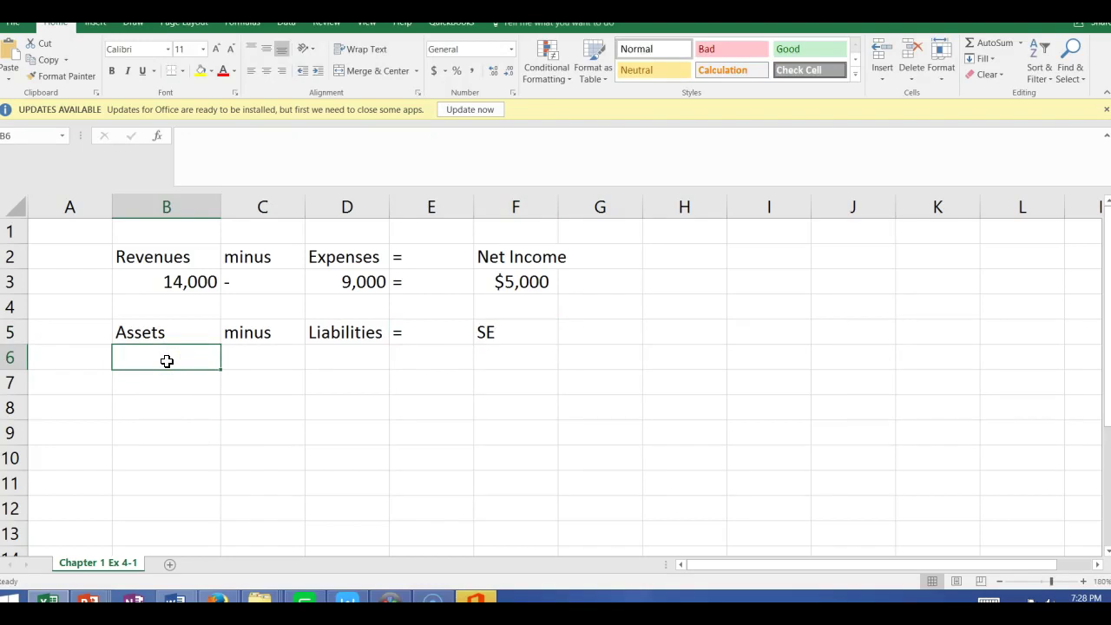
text(50000)
key(Tab)
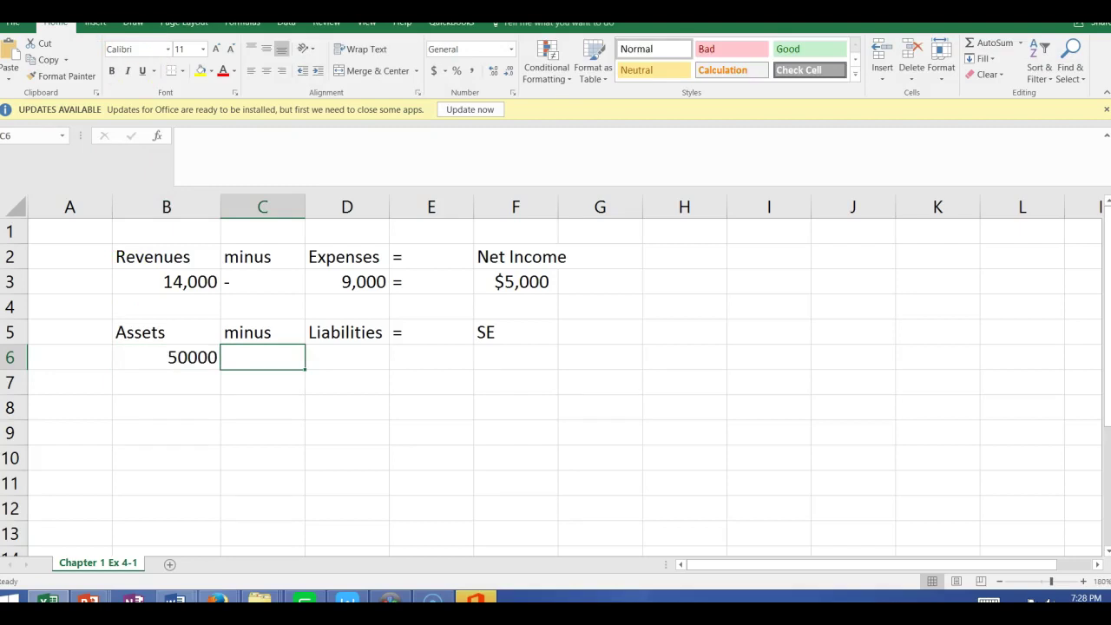
key(Left)
text(5)
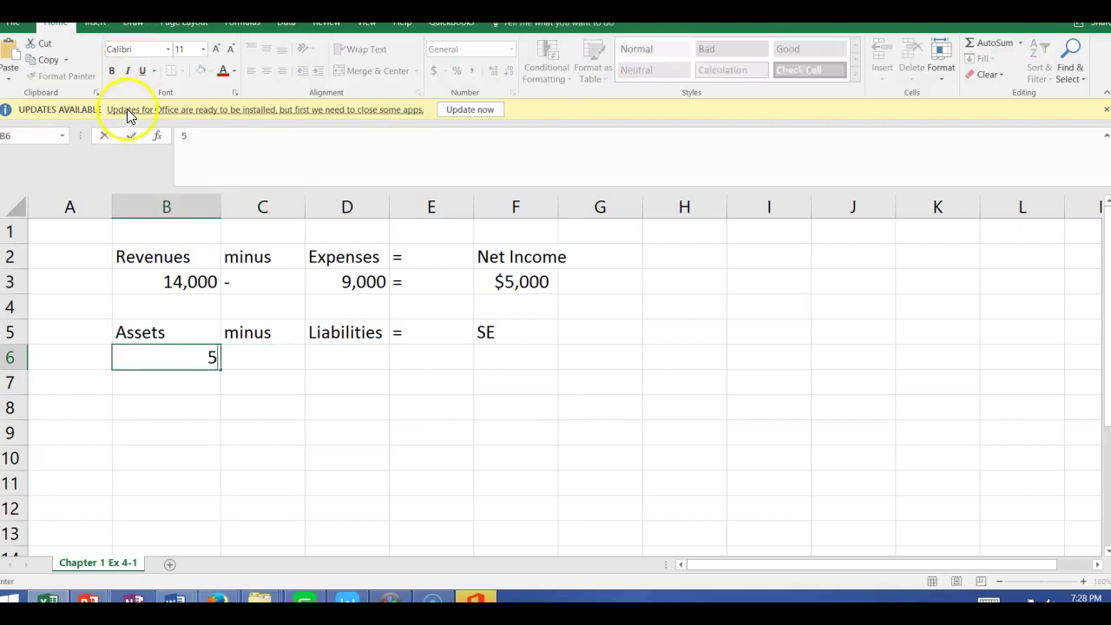
text(0,000)
key(Tab)
key(Tab)
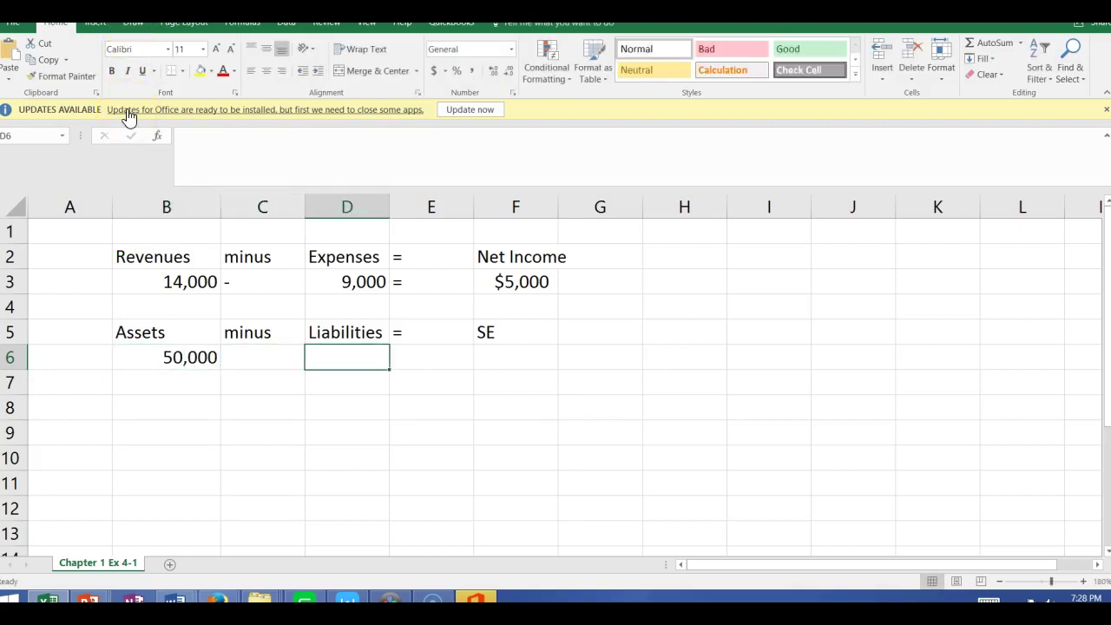
- Enter 27,000 below Liabilities in D6 and 23,000 below SE in F6
text(37,000)
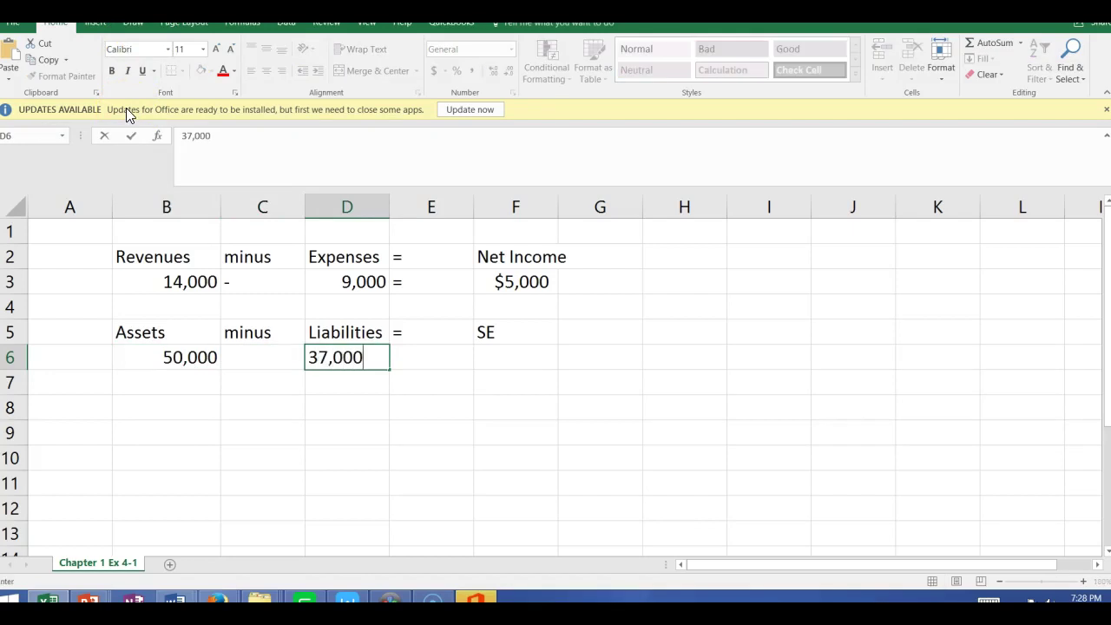
key(BackSpace)
key(BackSpace)
key(BackSpace)
key(BackSpace)
key(BackSpace)
key(BackSpace)
text(27,000)
key(Tab)
key(Tab)
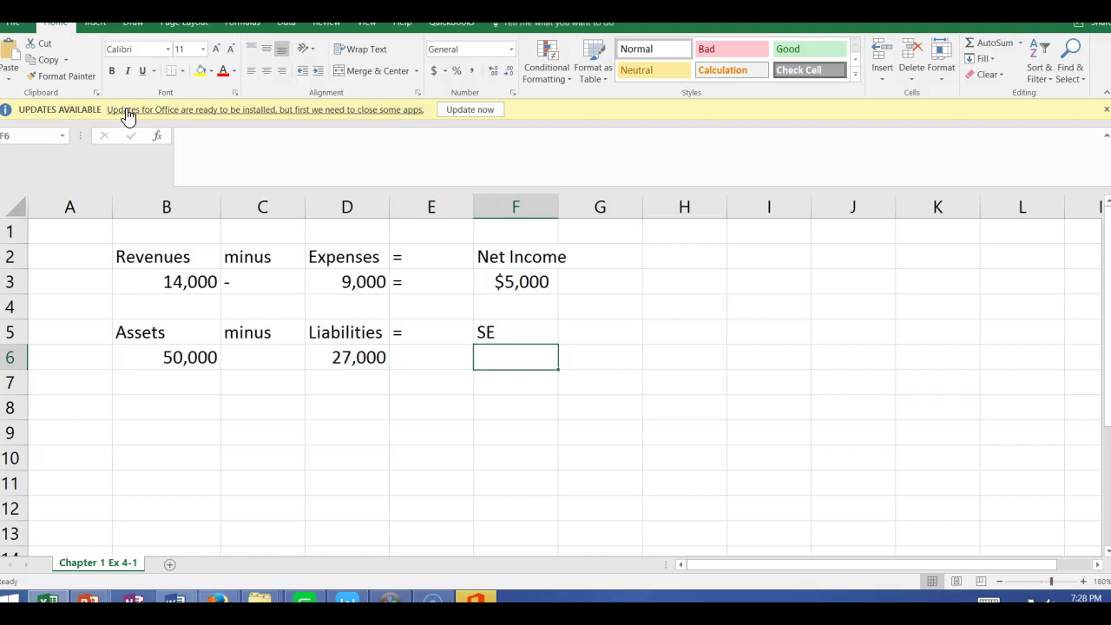
text(23,000)
key(Return)
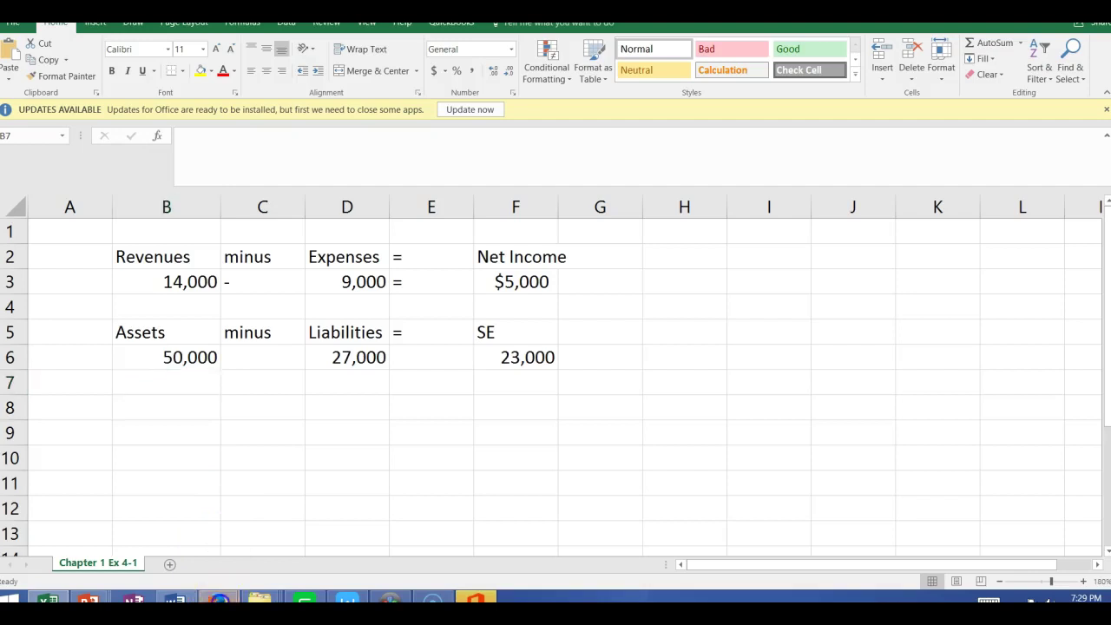
- Switch to the textbook in Firefox and read exercises E1-4 and E1-5
mouse_move(217, 598)
click(202, 510)
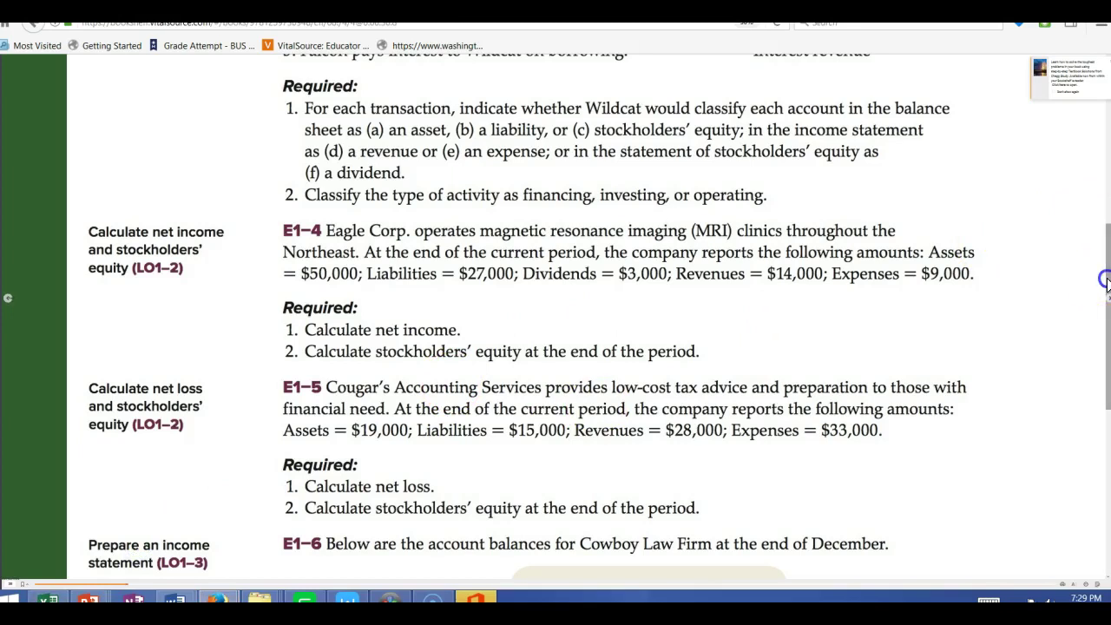
drag(1106, 285, 1107, 303)
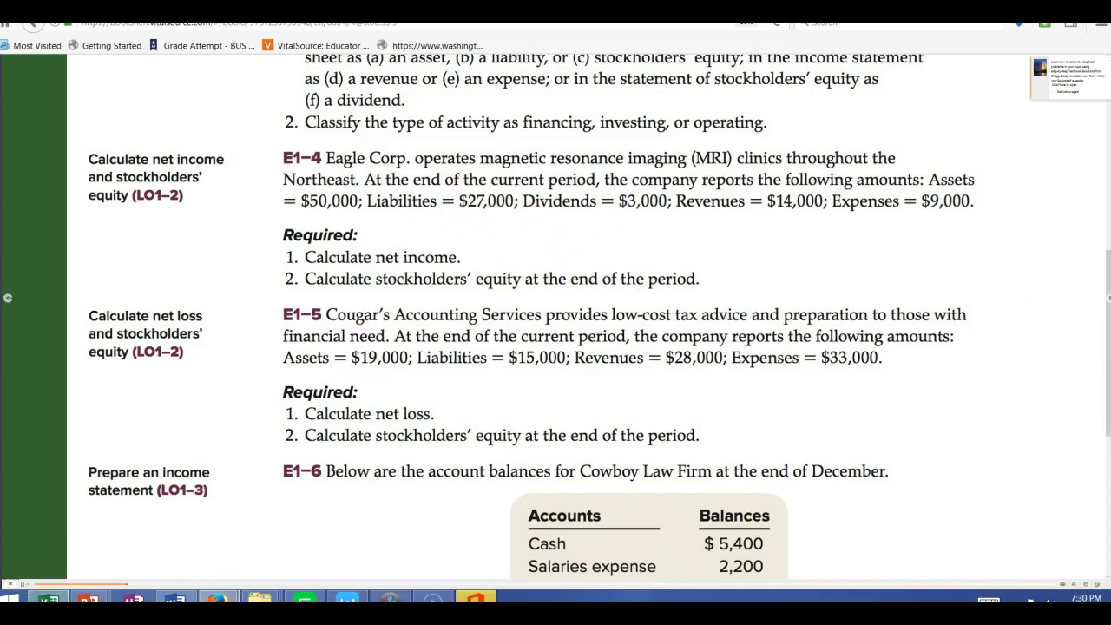
- Switch back to Excel and add a new worksheet named 1-5
click(48, 599)
click(169, 564)
double_click(167, 562)
text(4)
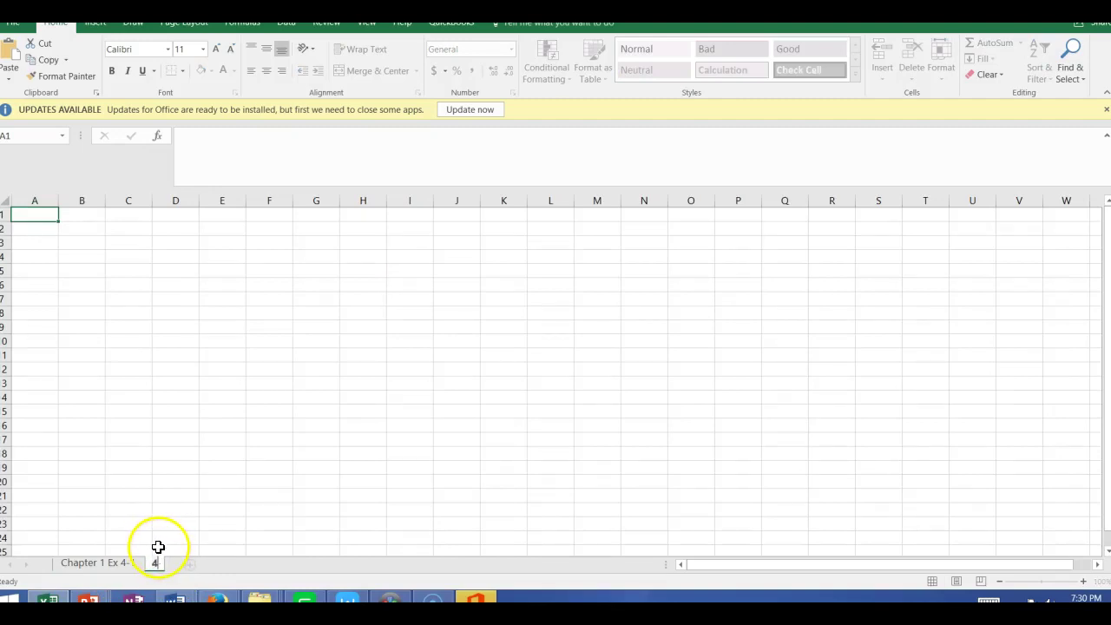
key(BackSpace)
text(1-5)
key(Return)
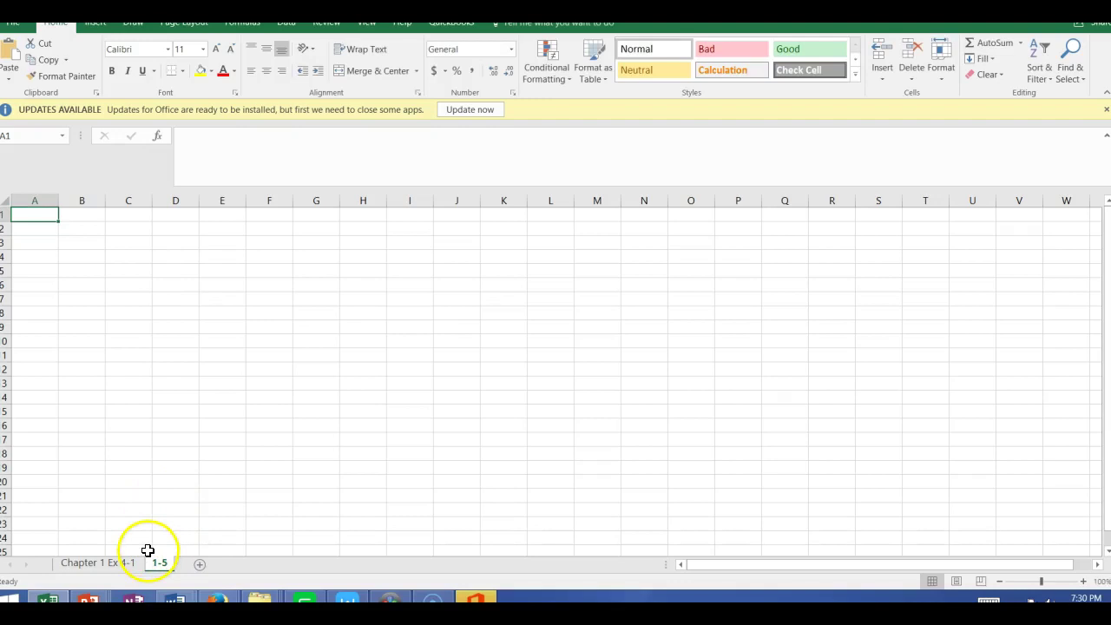
- Copy the range B2:F8 with both equations from the Chapter 1 Ex 4-1 worksheet
click(786, 468)
click(994, 484)
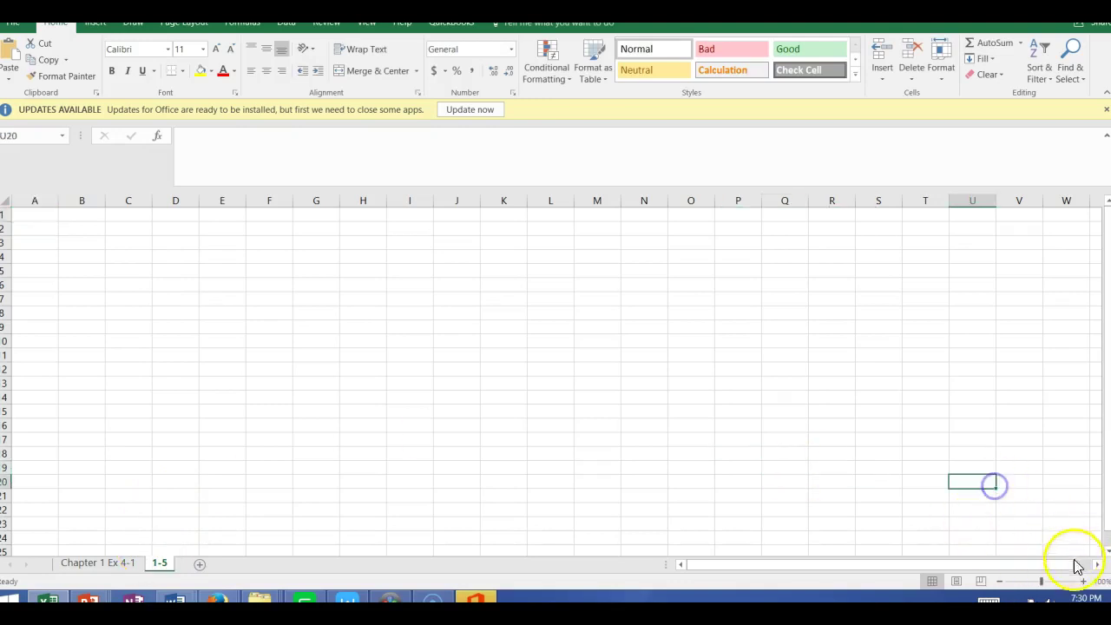
click(1082, 580)
click(1082, 581)
click(1082, 581)
click(1082, 581)
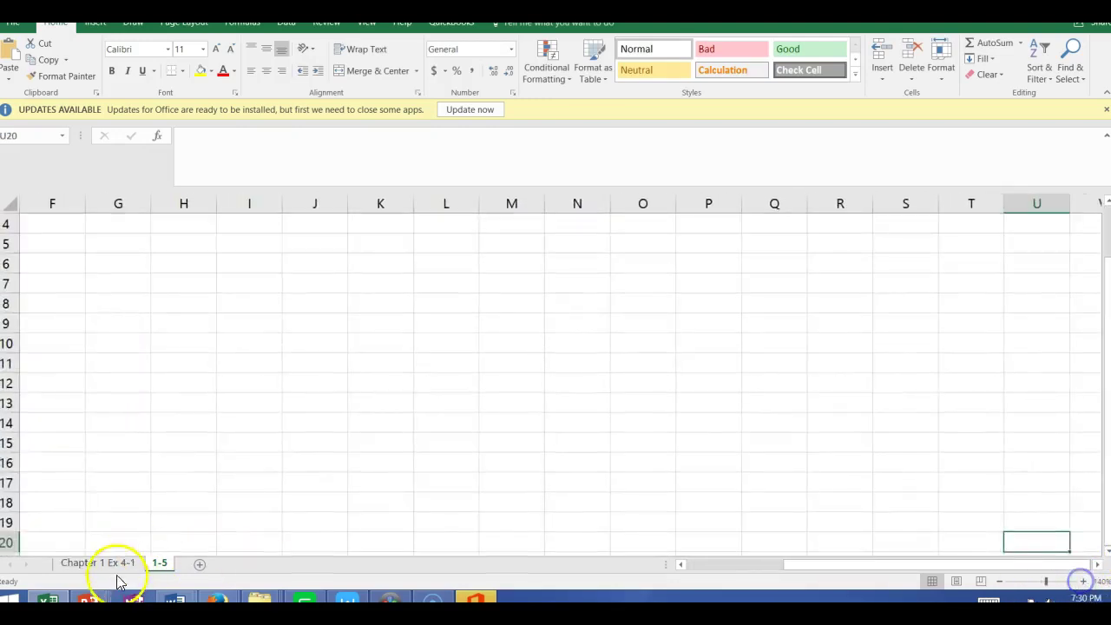
click(97, 563)
click(145, 255)
drag(145, 255, 529, 414)
right_click(533, 415)
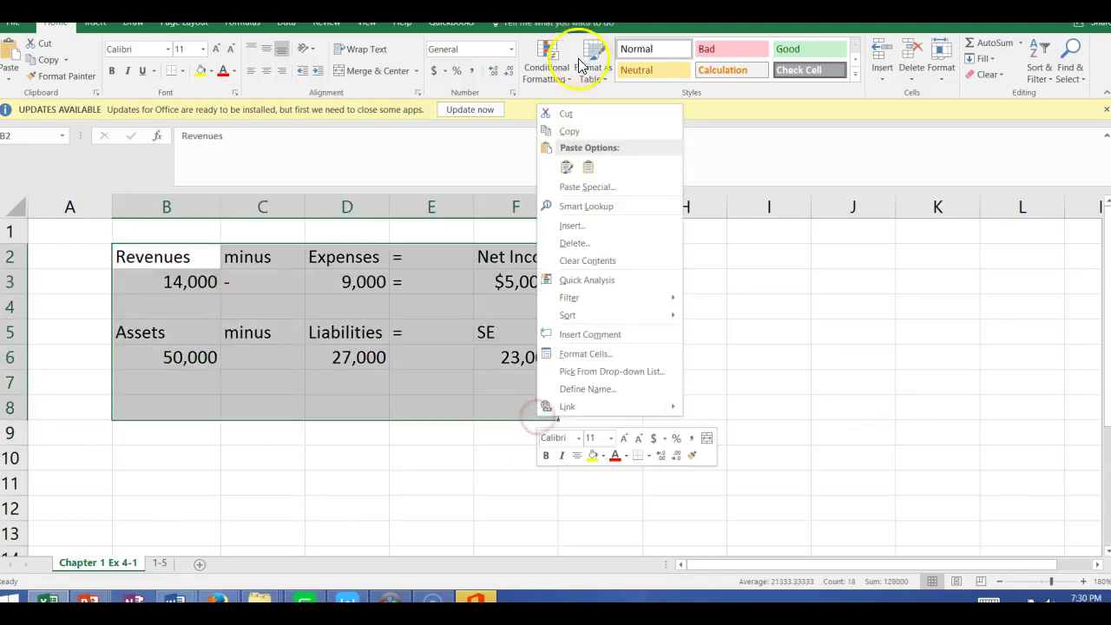
click(578, 131)
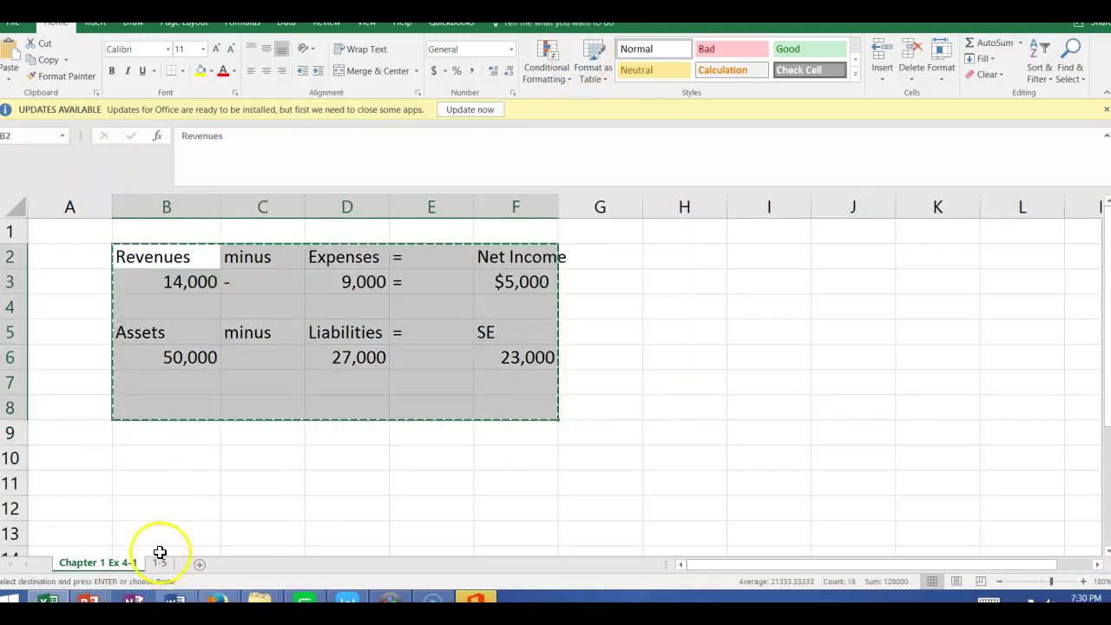
- Paste the copied equations into worksheet 1-5 starting at cell H6
click(160, 561)
click(164, 269)
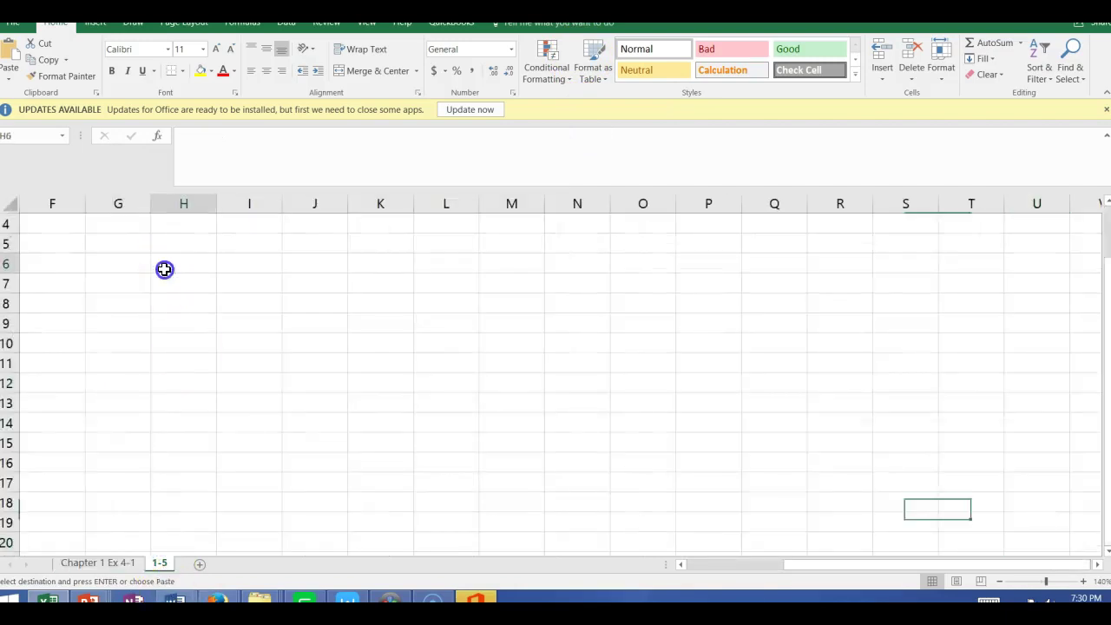
key(ctrl+v)
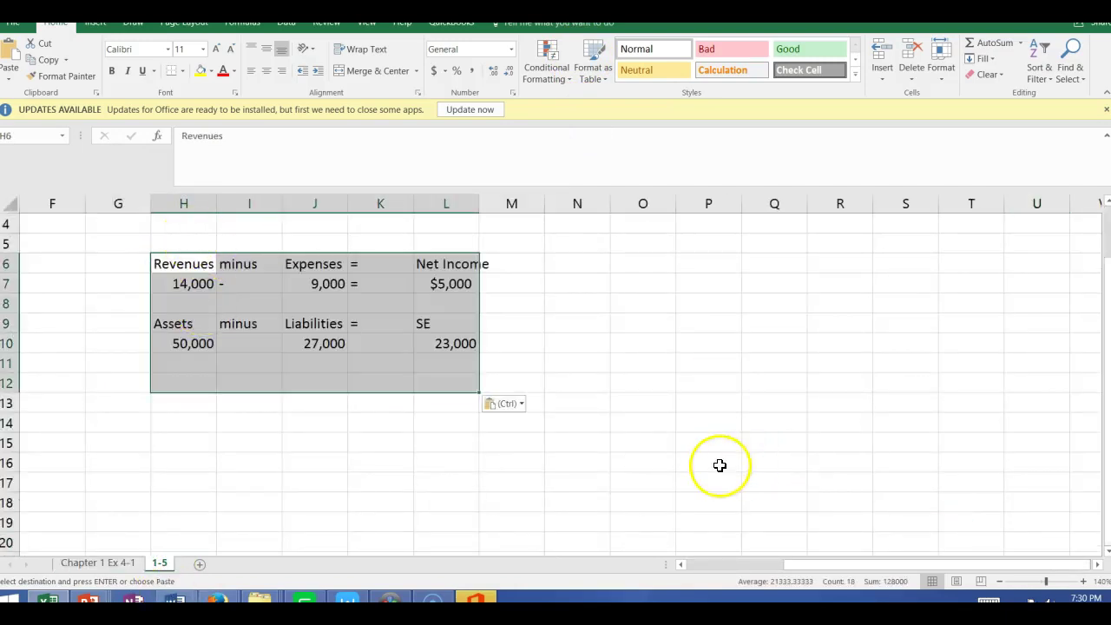
- Delete the empty columns A through F on worksheet 1-5
click(1083, 580)
click(1083, 581)
click(1083, 581)
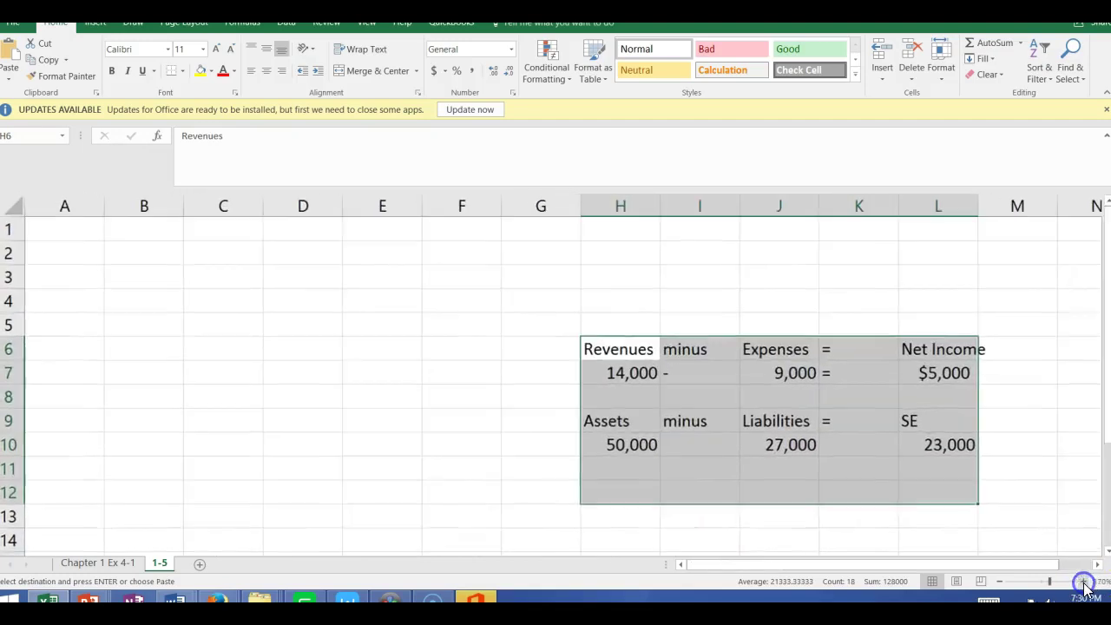
drag(952, 566, 687, 568)
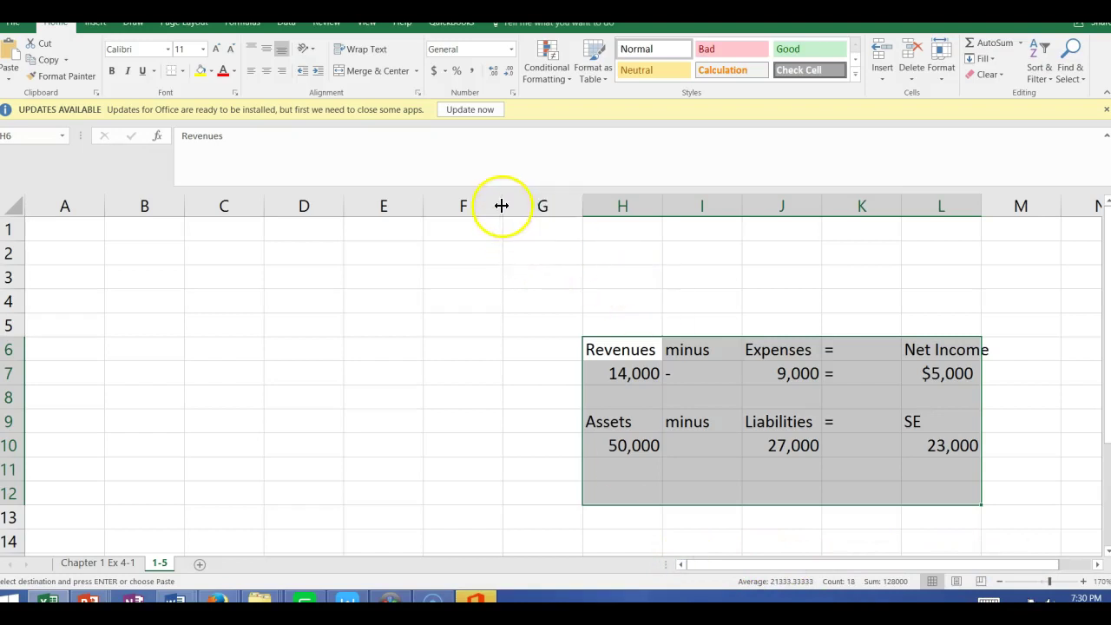
drag(472, 206, 62, 209)
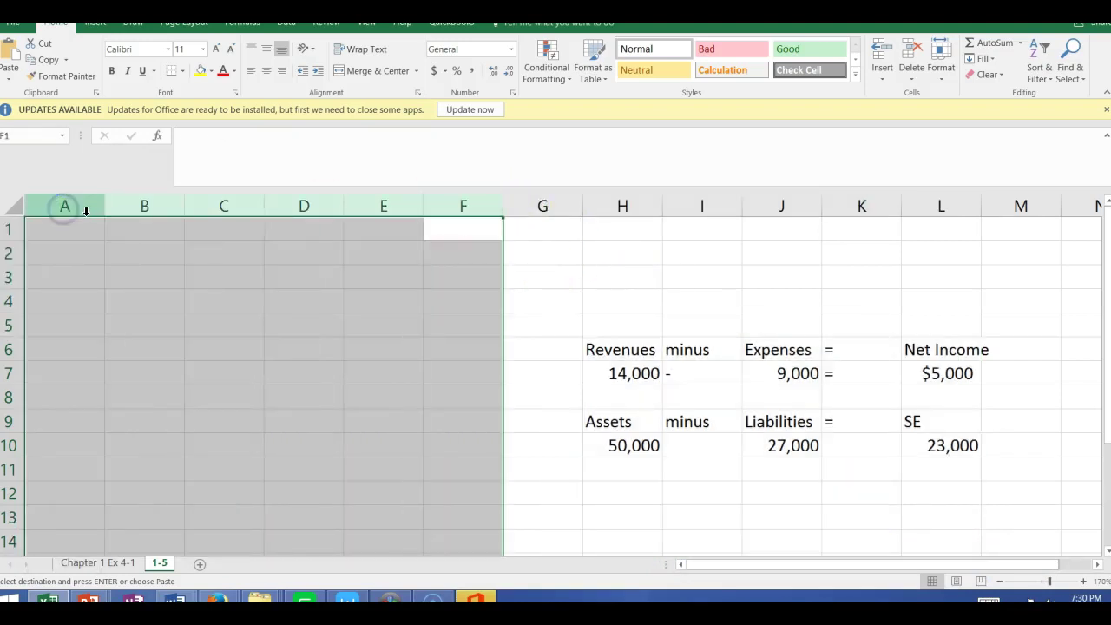
right_click(86, 210)
click(188, 348)
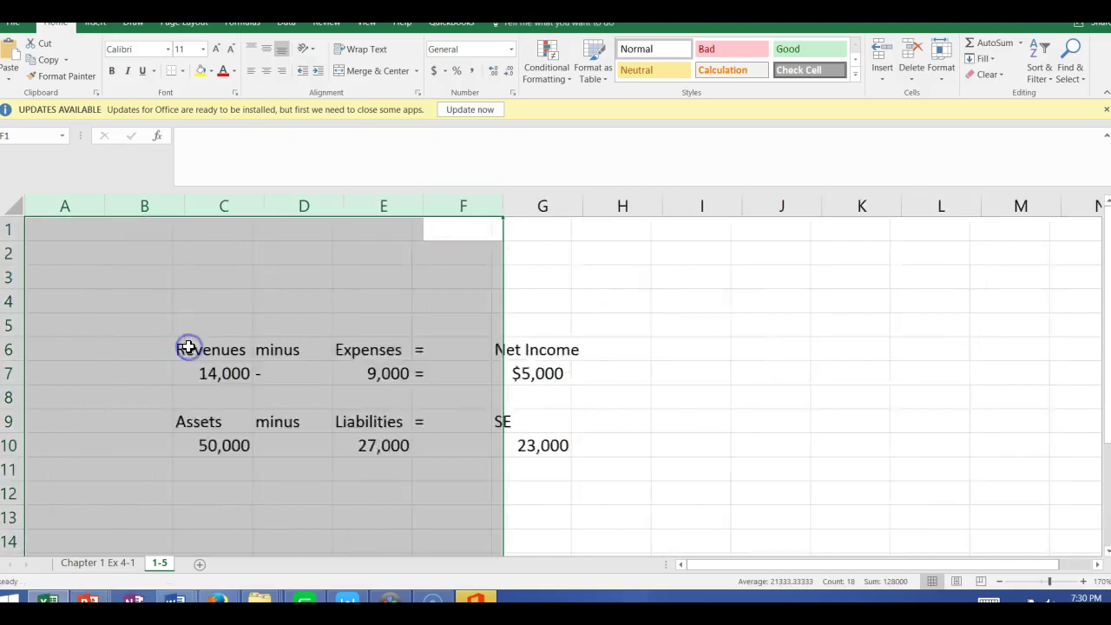
click(945, 489)
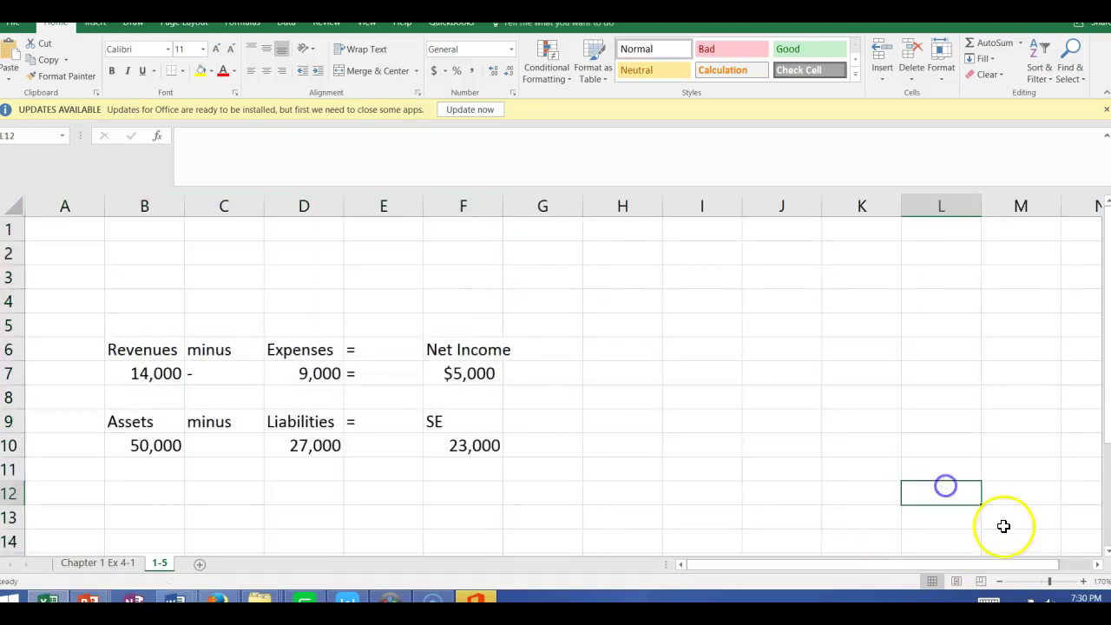
- Set the revenues in B7 to 28,000 and the expenses in D7 to 33,000
click(1084, 581)
click(1084, 582)
click(1084, 581)
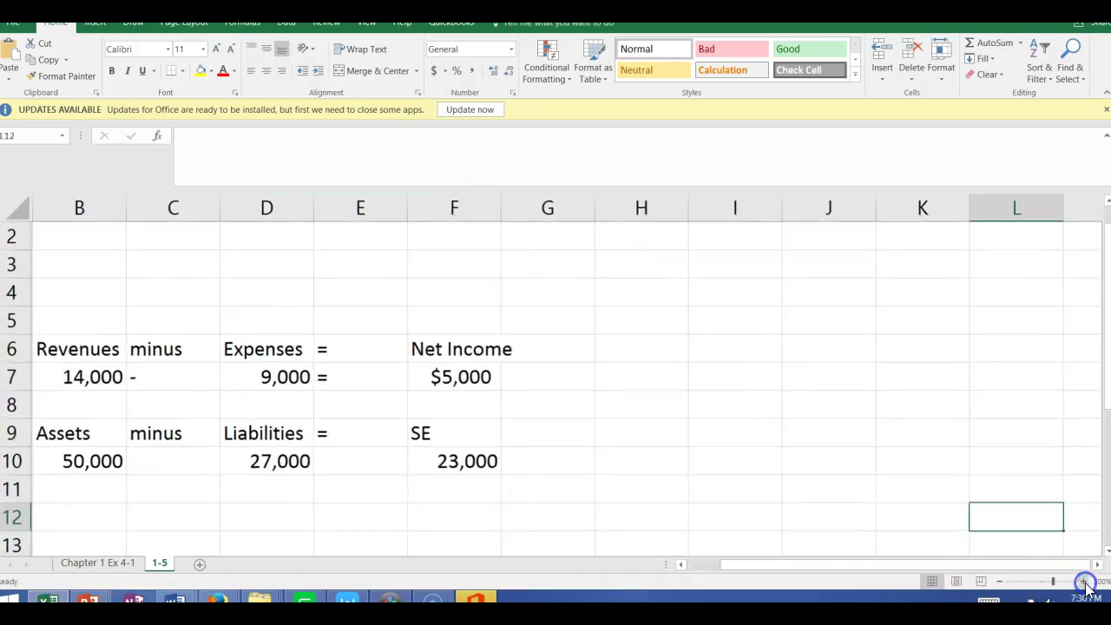
click(70, 379)
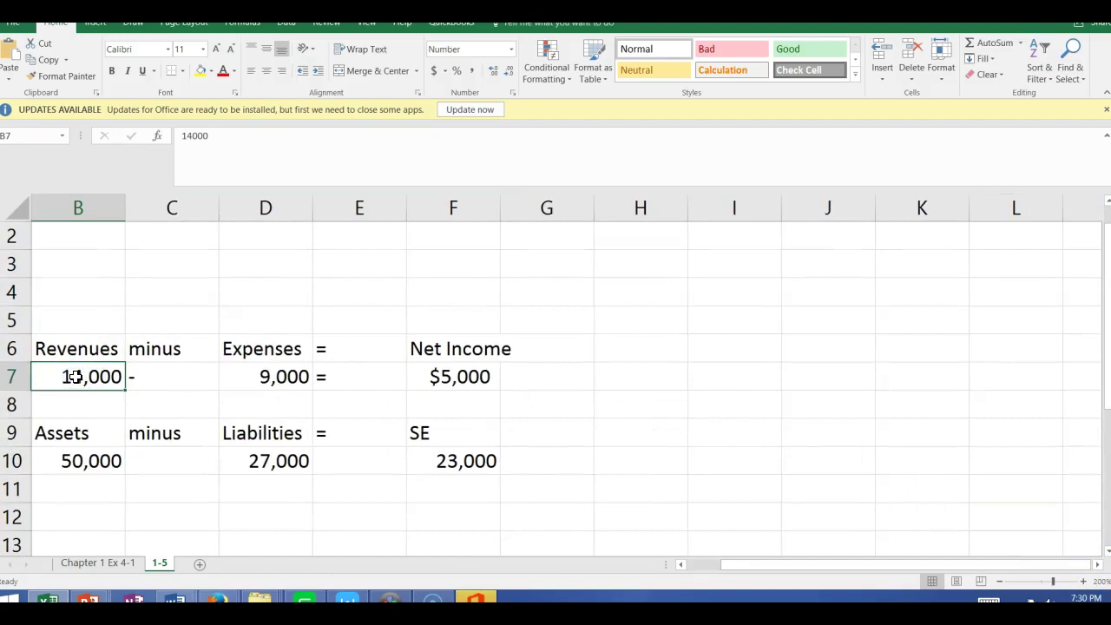
text(28000)
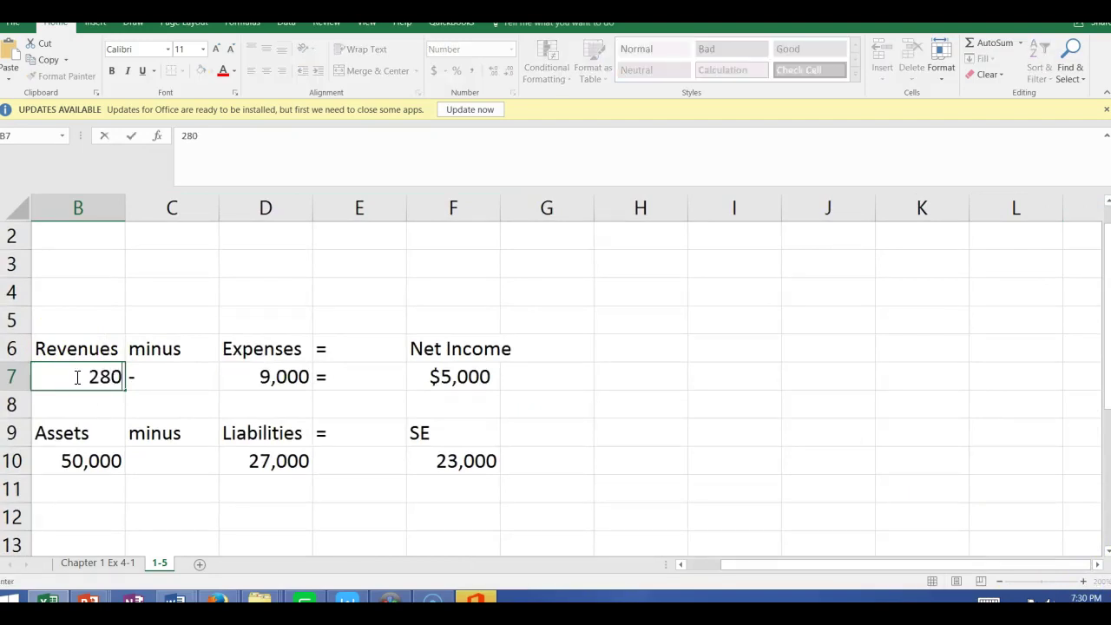
key(Tab)
key(Tab)
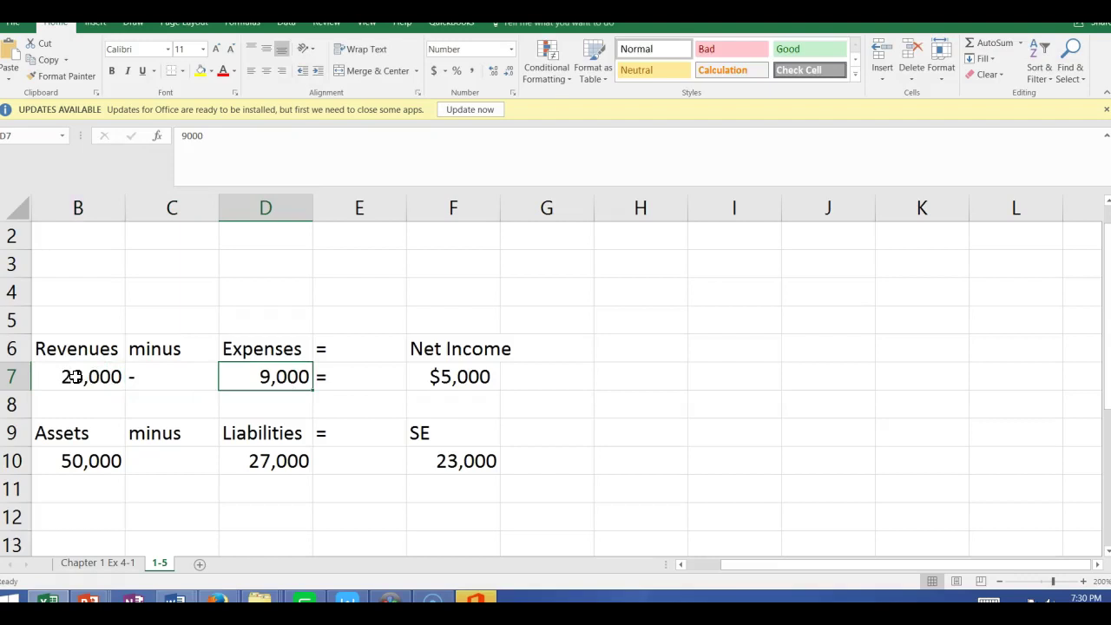
text(330000)
key(BackSpace)
key(Tab)
key(Tab)
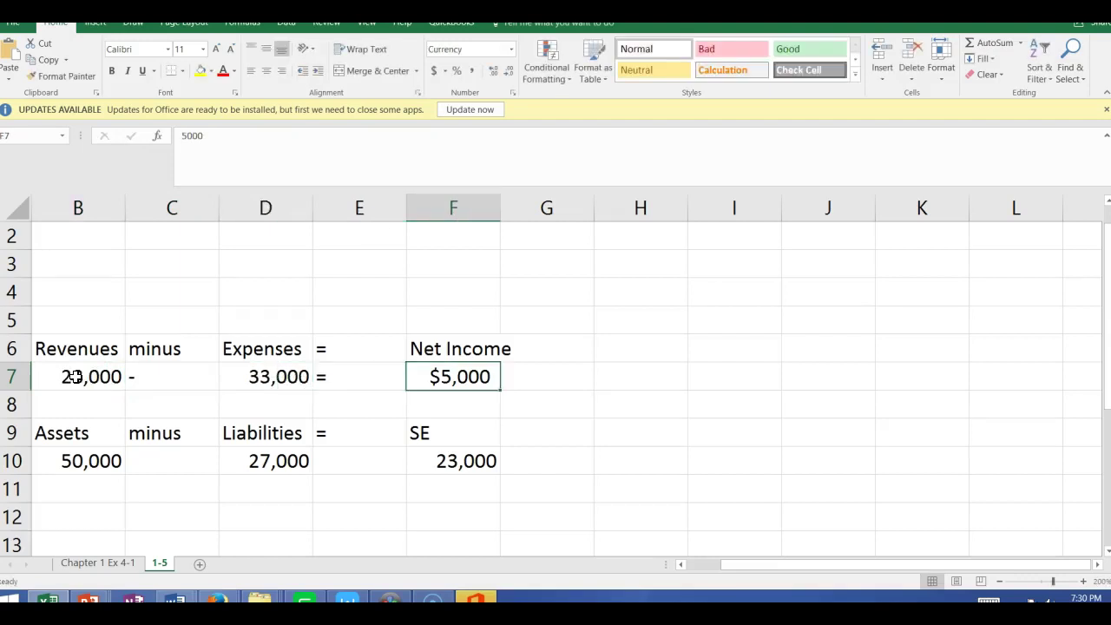
- Replace the Net Income label in F6 with Net Loss and enter (5,000) in F7
key(Up)
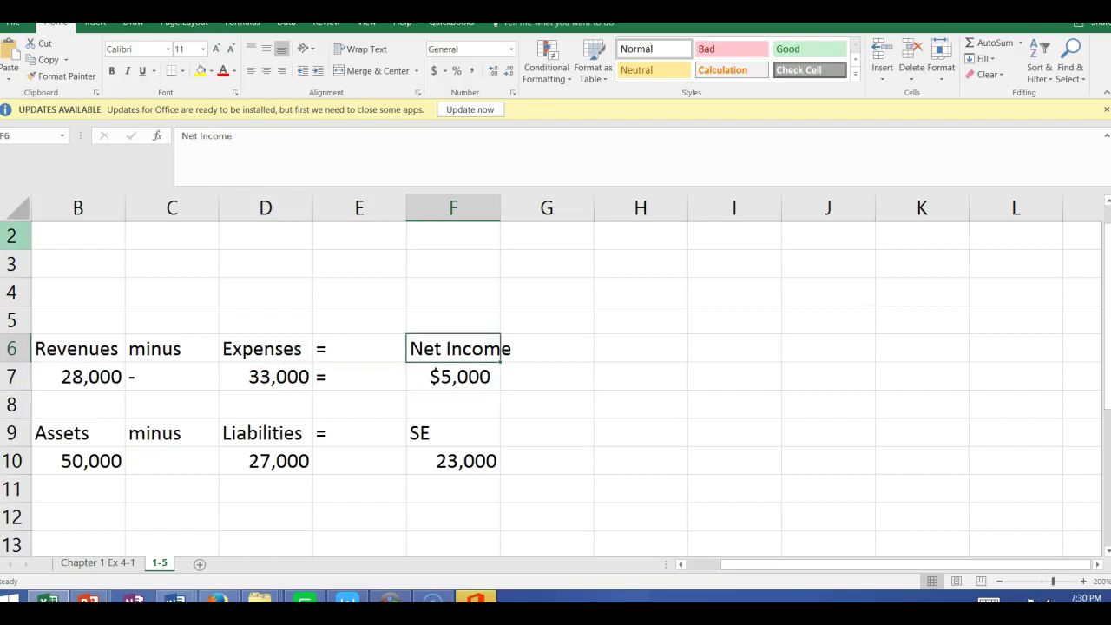
text(Net Loss)
key(Return)
text((4)
text(,00)
key(BackSpace)
key(BackSpace)
key(BackSpace)
key(BackSpace)
text(5,000))
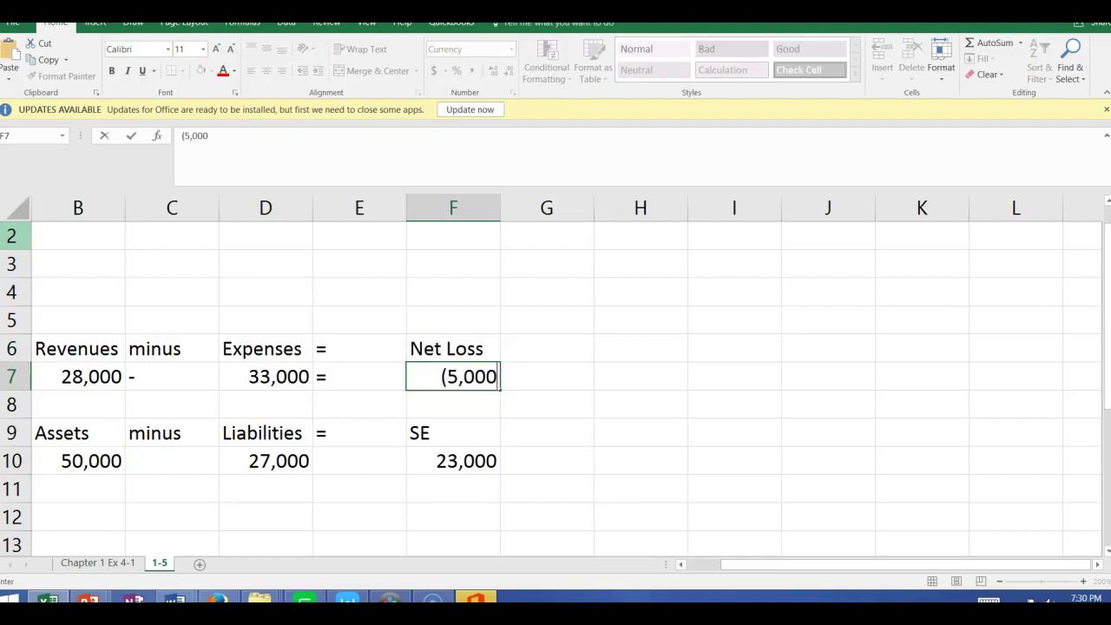
- Set the assets amount in B10 to 19,000
click(92, 458)
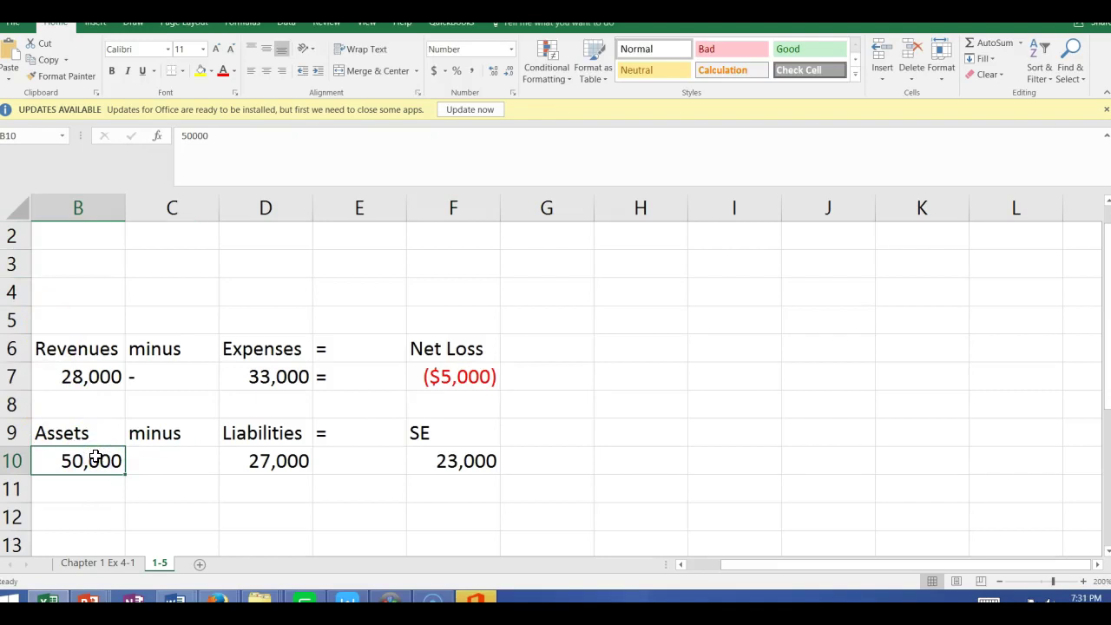
text(119)
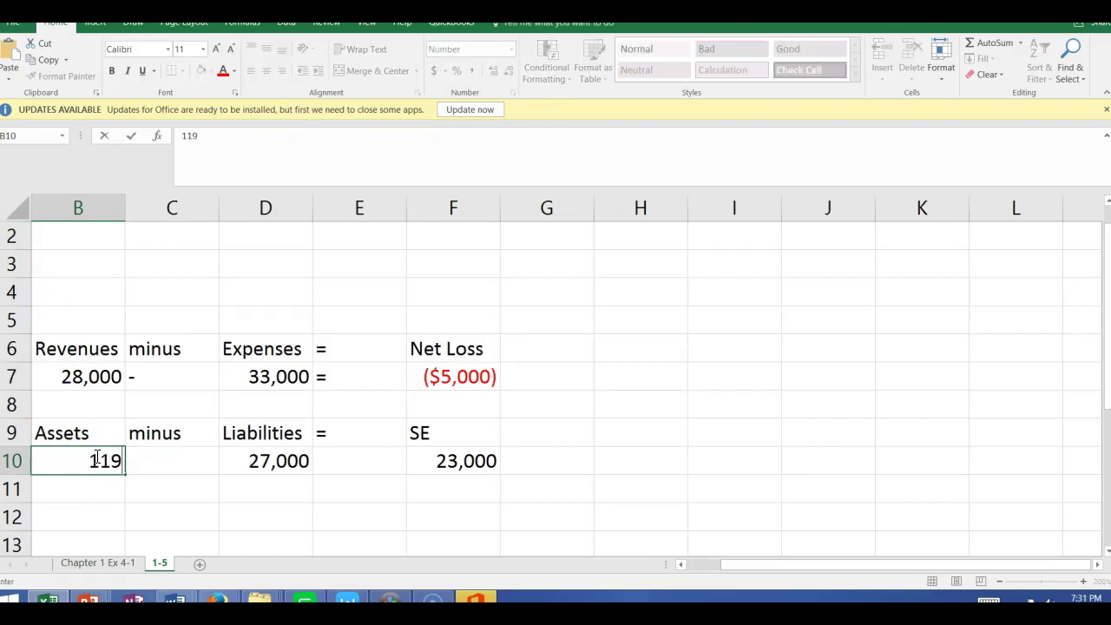
text(==)
key(BackSpace)
key(BackSpace)
key(BackSpace)
key(BackSpace)
text(9,000)
key(Tab)
key(Tab)
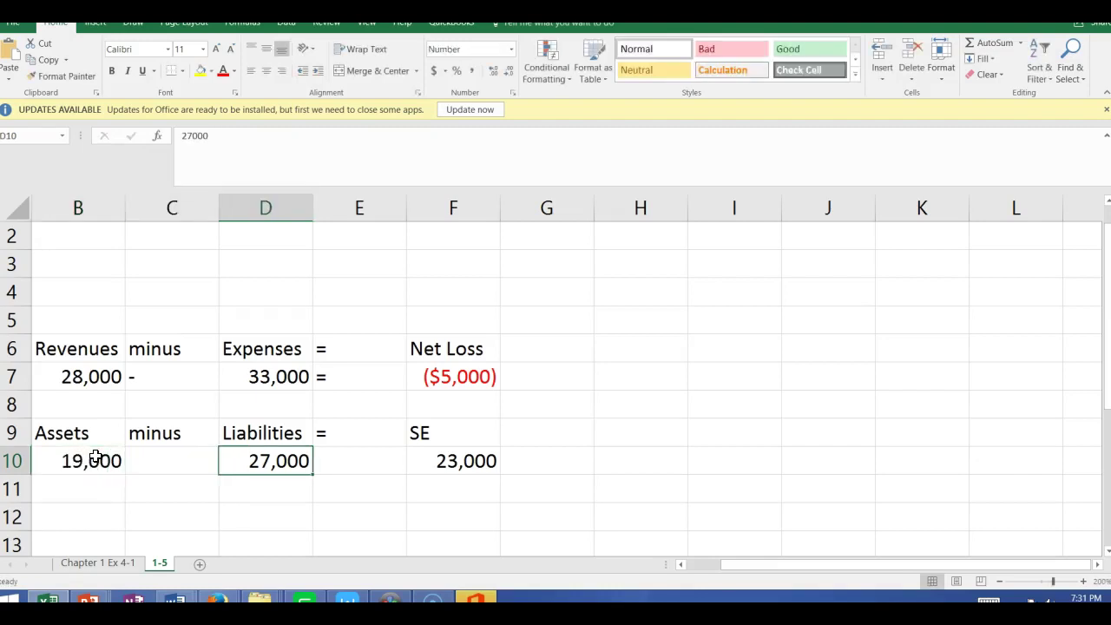
- Set the liabilities in D10 to 15,000 and the stockholders' equity in F10 to 4,000
key(F2)
key(BackSpace)
key(BackSpace)
key(BackSpace)
key(BackSpace)
key(BackSpace)
text(15,000)
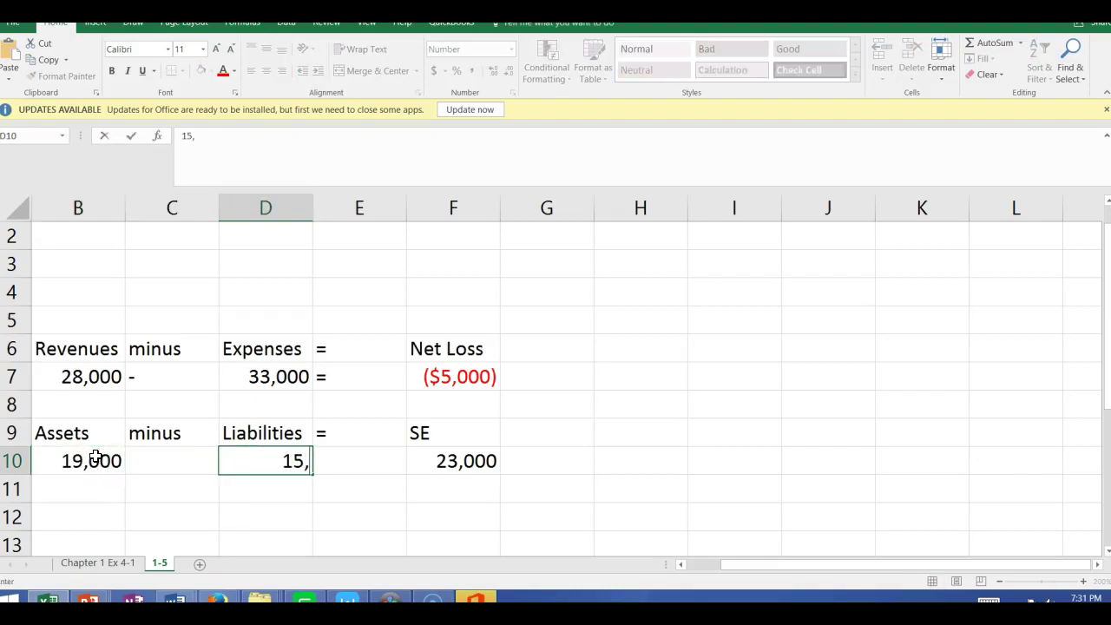
key(Tab)
key(Tab)
text(4,000)
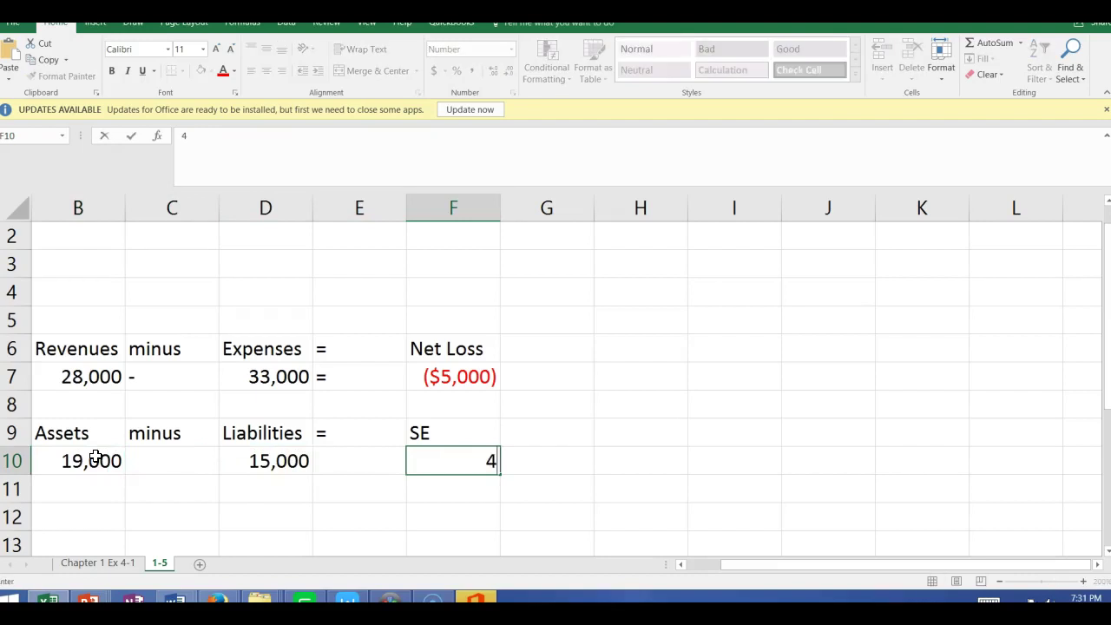
key(Return)
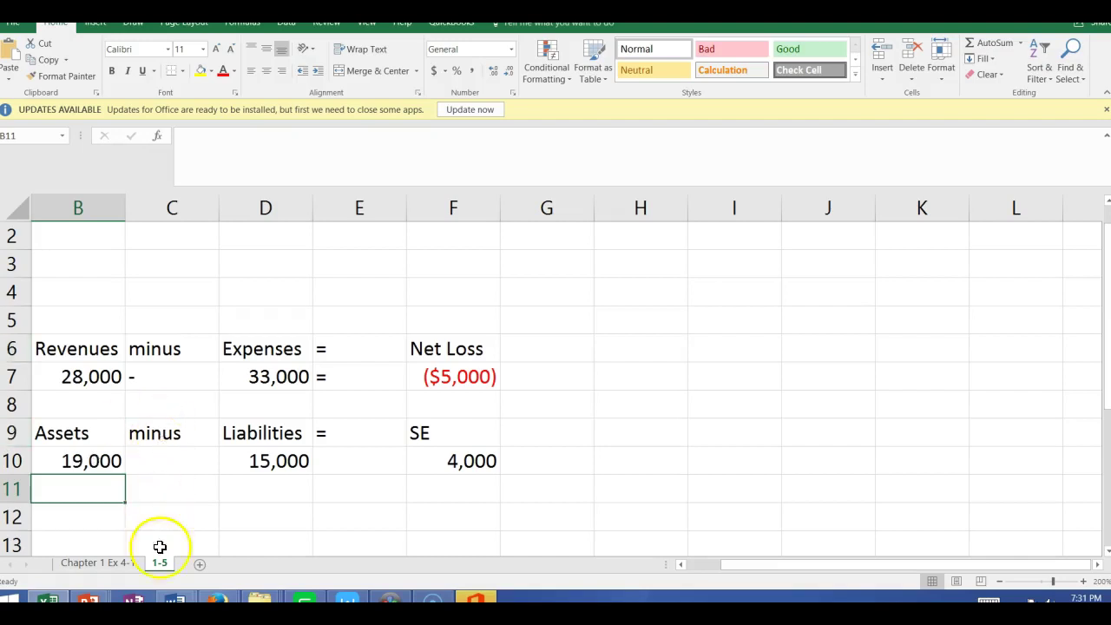
- Switch to the textbook in Firefox and read exercise E1-6 with its account balances
click(218, 599)
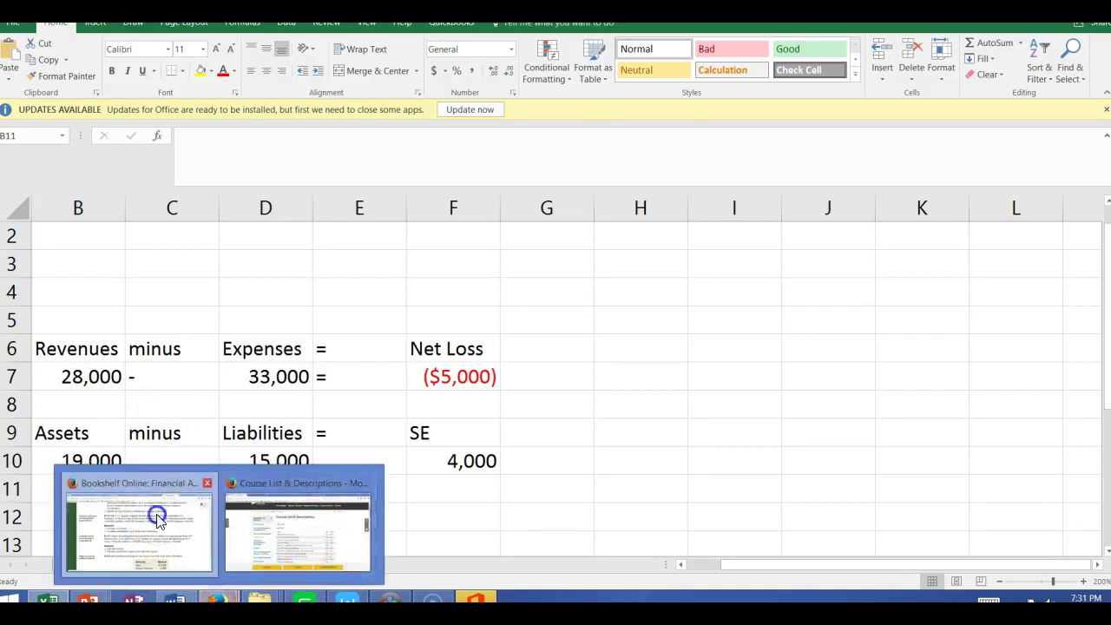
click(157, 516)
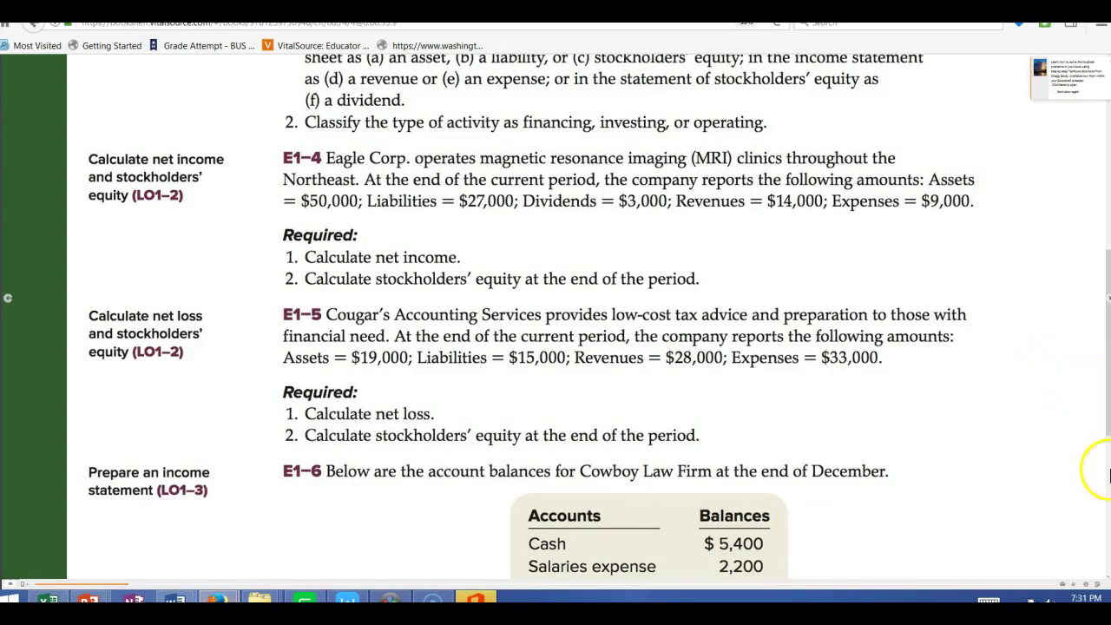
click(1107, 430)
drag(1108, 430, 1108, 509)
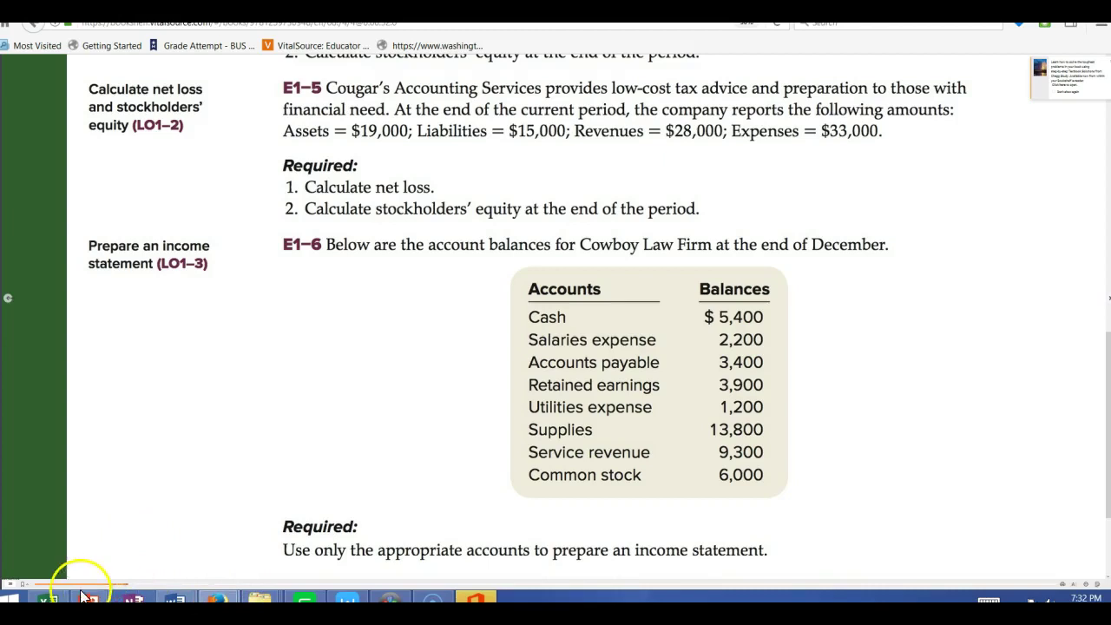
- Switch to PowerPoint and start the slide show from the current matching exercise slide
mouse_move(87, 597)
click(568, 508)
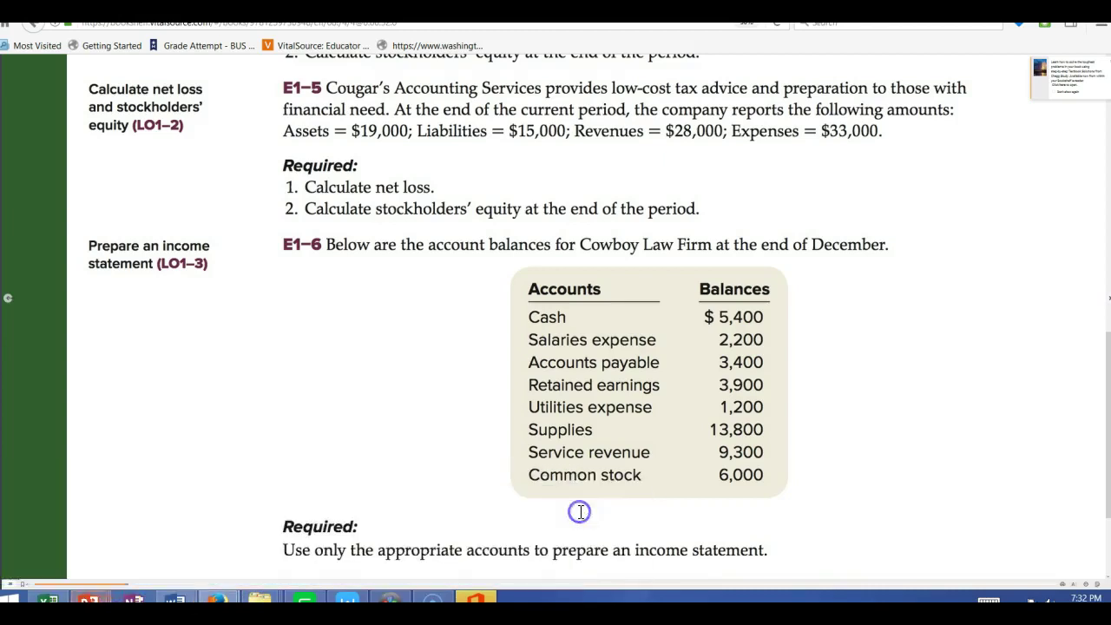
click(48, 69)
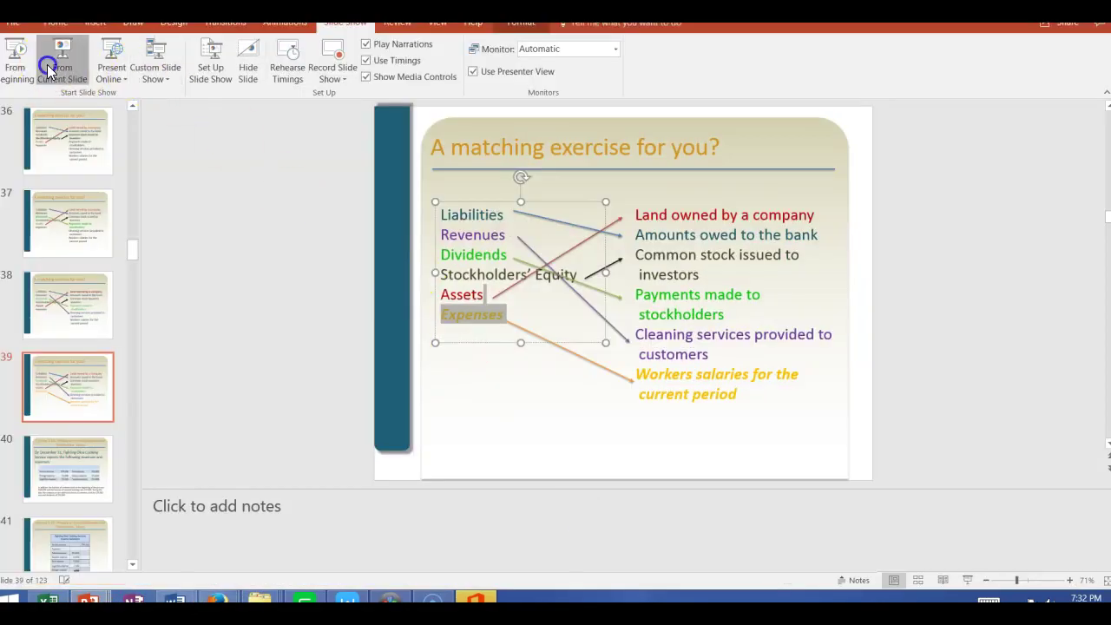